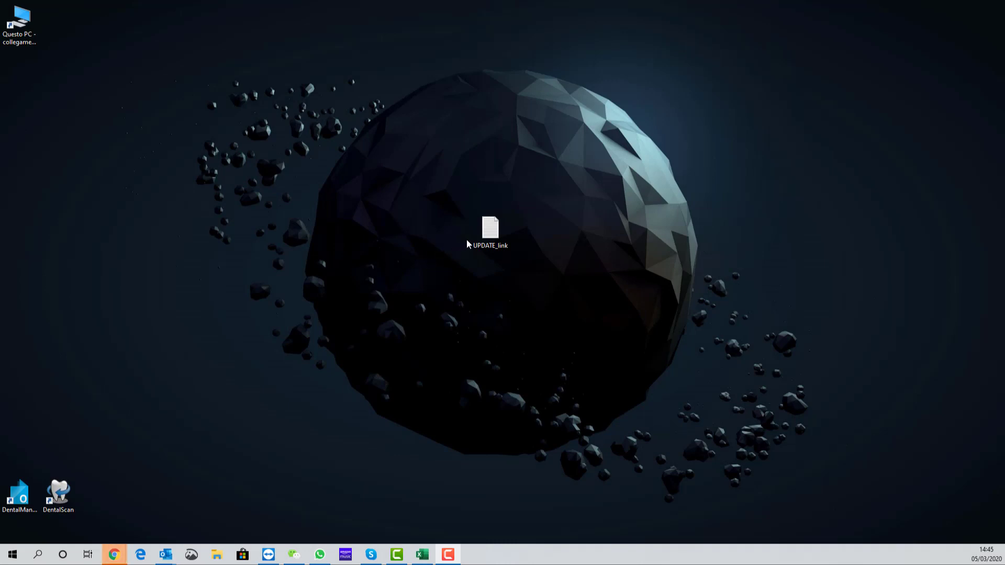
Copy the DentalScan_V2983_64bit_191206.zip Dropbox link from the UPDATE_link note, then close Notepad
double_click(488, 229)
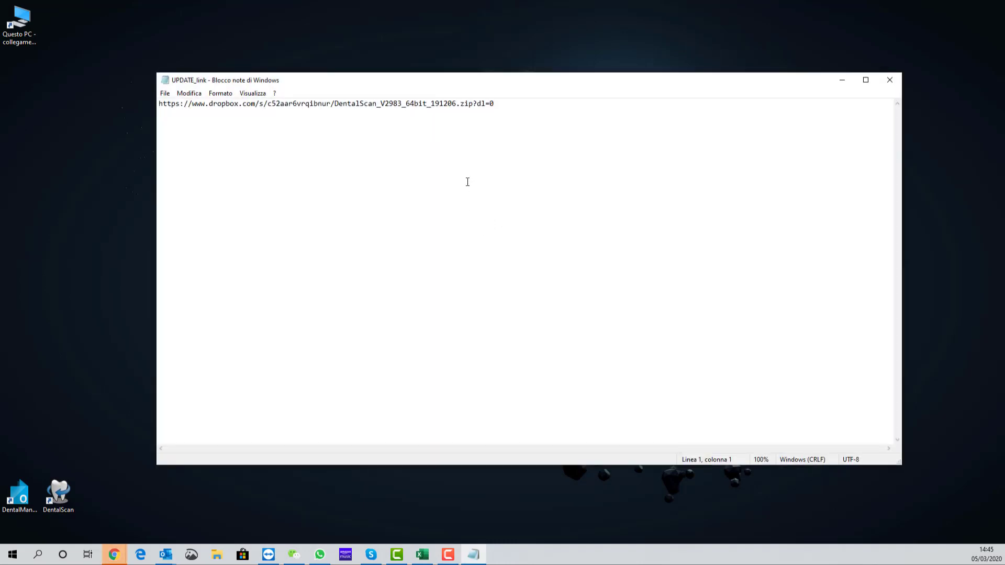
left_click_drag(490, 103, 159, 104)
right_click(164, 105)
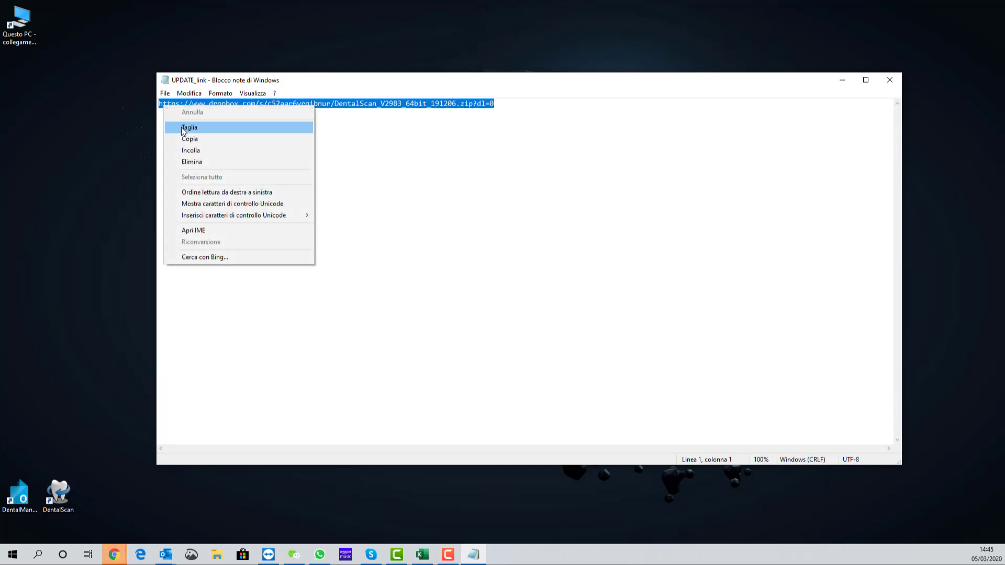
left_click(193, 139)
left_click(276, 171)
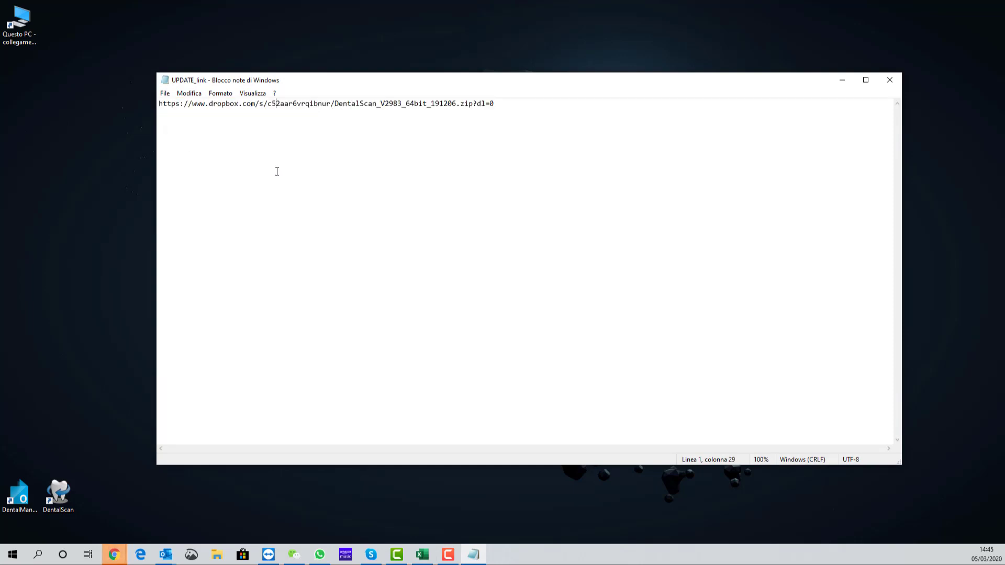
left_click(889, 80)
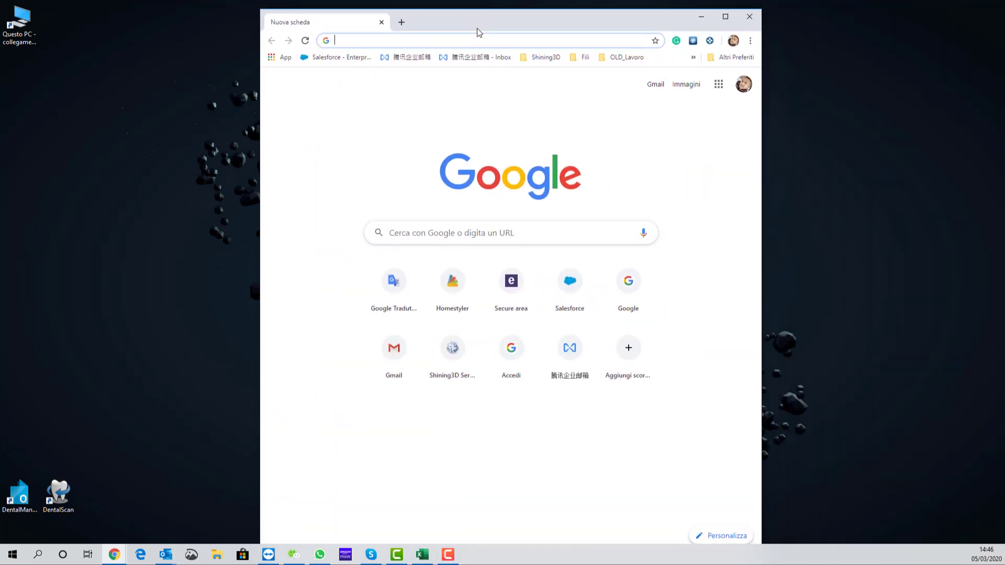
Load the pasted Dropbox link for DentalScan_V2983_64bit_191206.zip in a full-screen Chrome window
left_click_drag(478, 32, 456, 99)
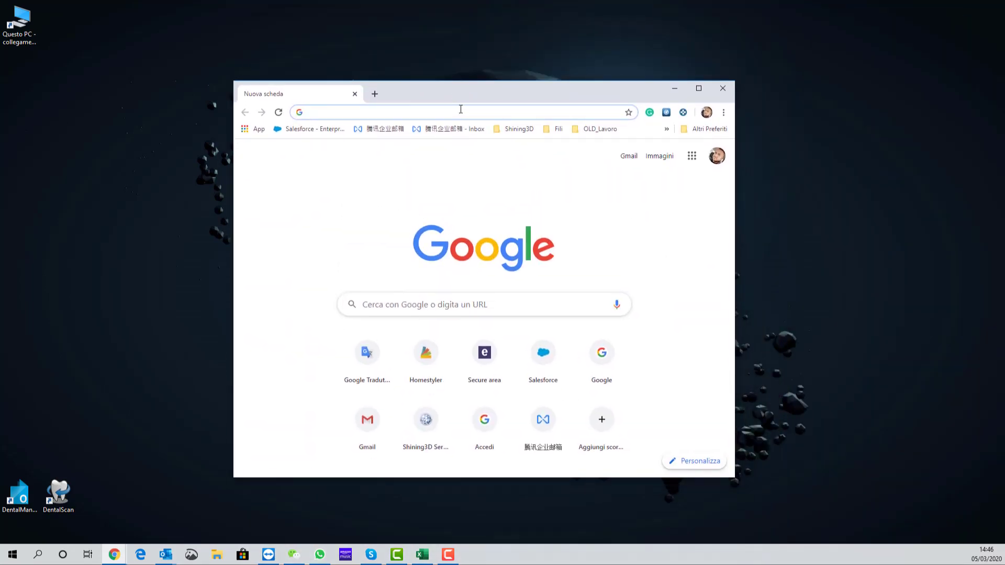
key("ctrl+v")
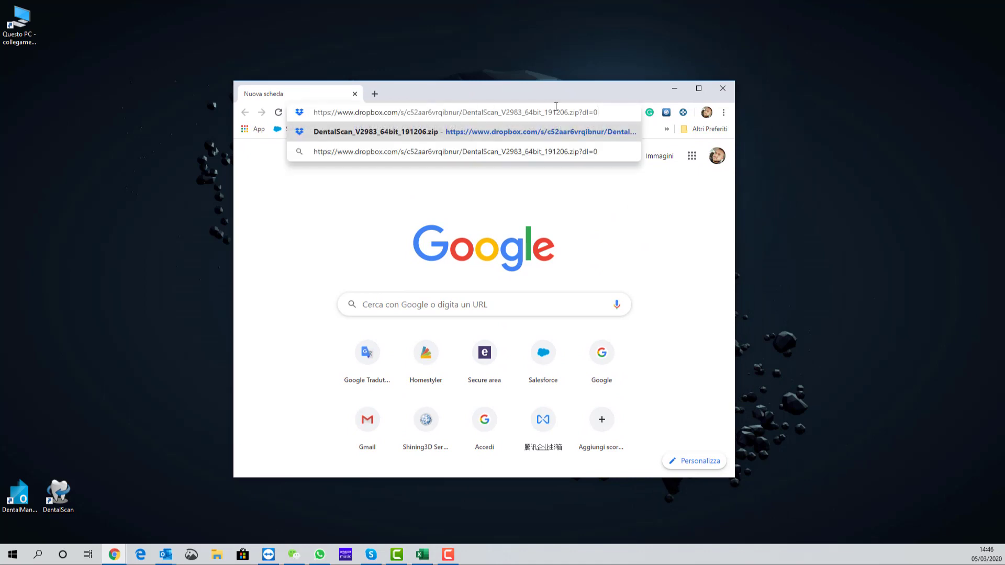
key("Return")
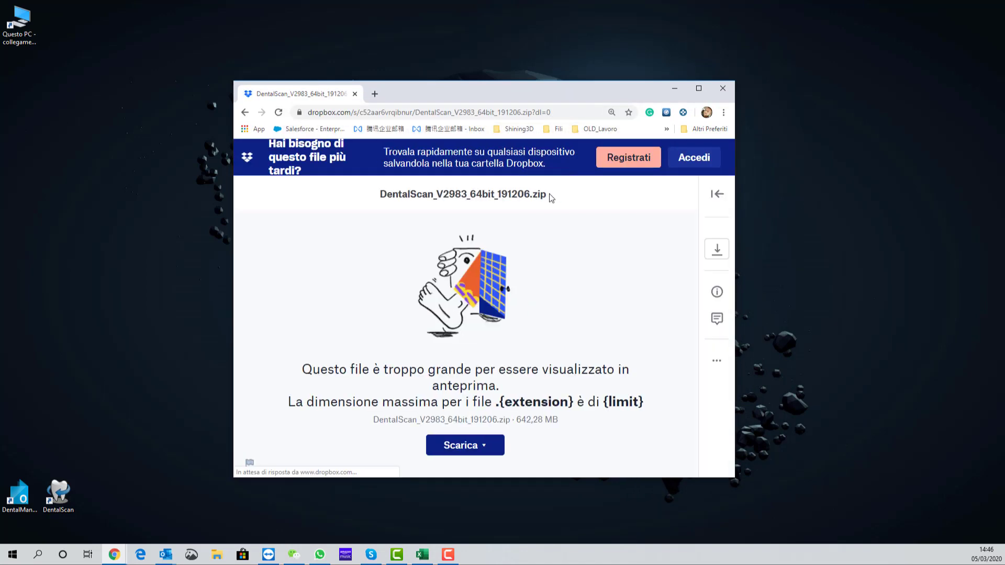
left_click(701, 89)
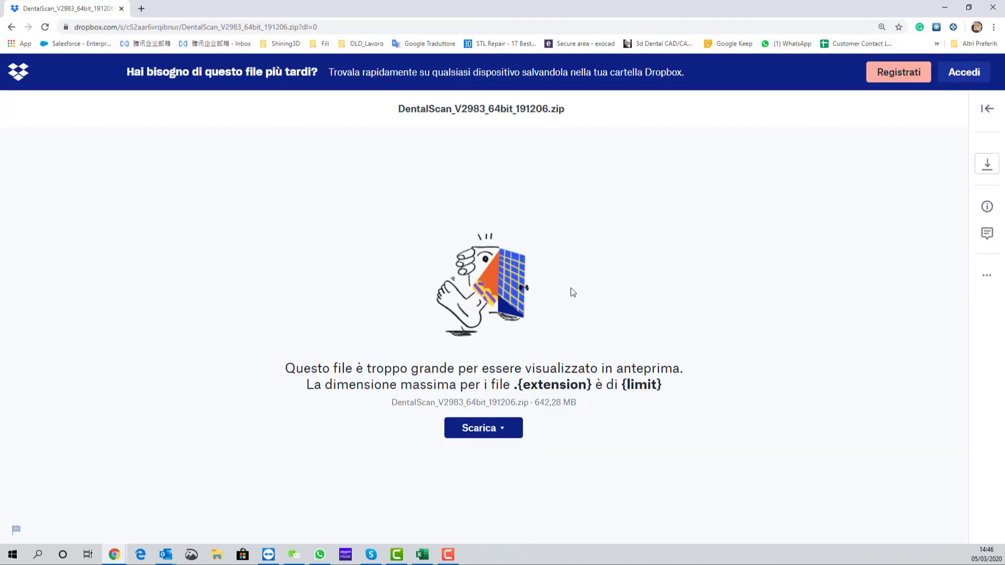
Start a direct download of the 642 MB zip and restore the browser window size
left_click(505, 432)
left_click(485, 463)
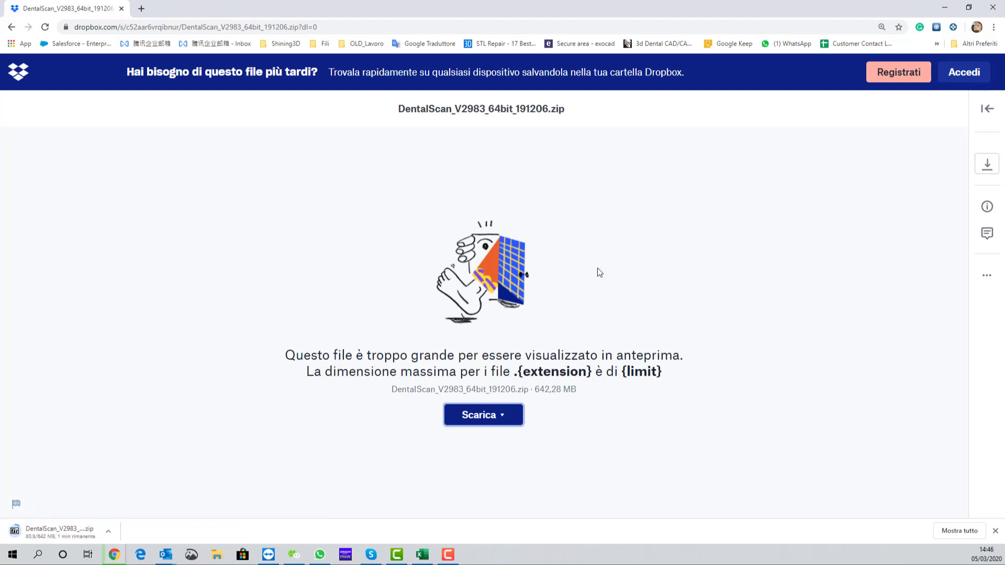
left_click(969, 8)
left_click_drag(542, 92, 689, 63)
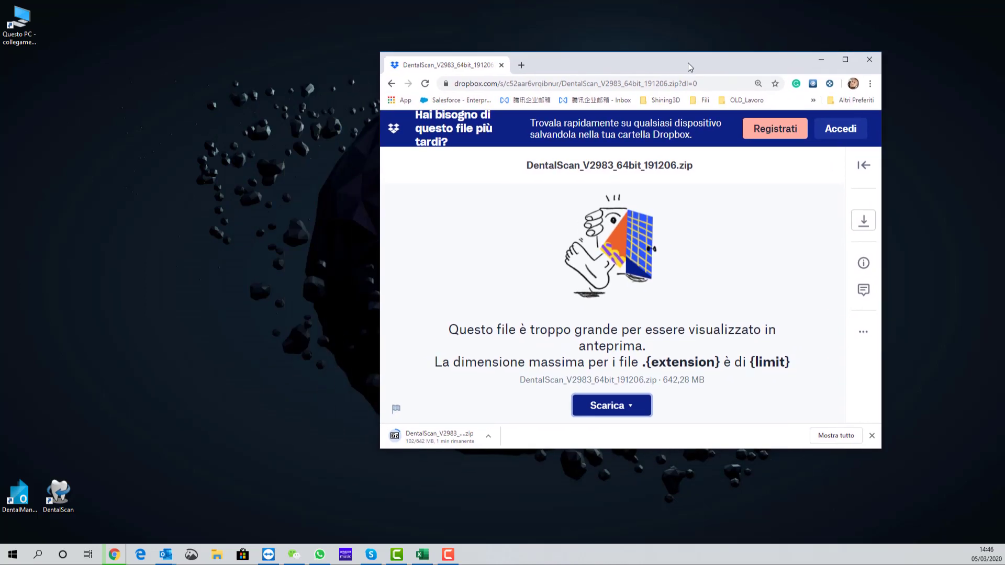
Browse to the local C: drive through Questo PC in File Explorer
left_click(216, 555)
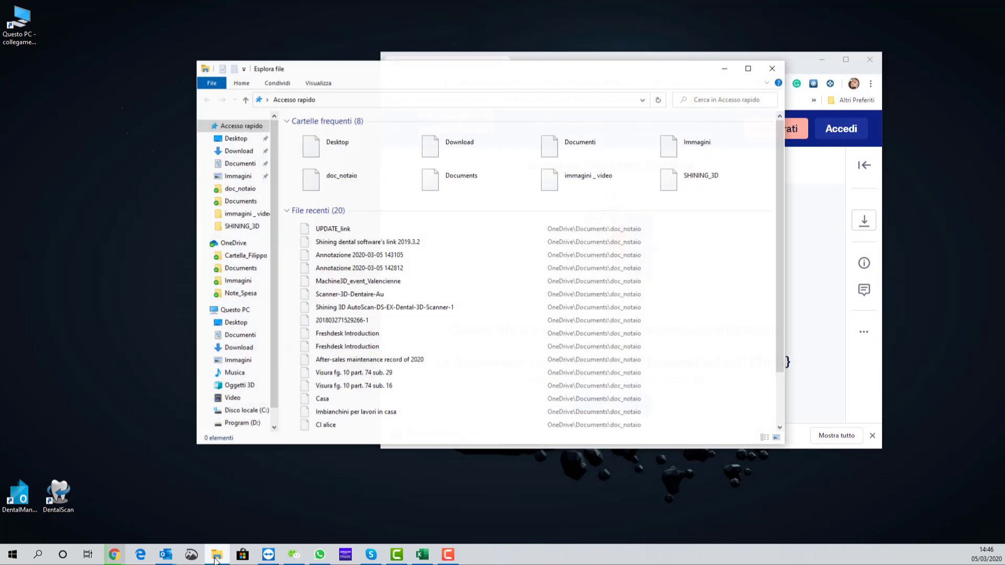
left_click(245, 311)
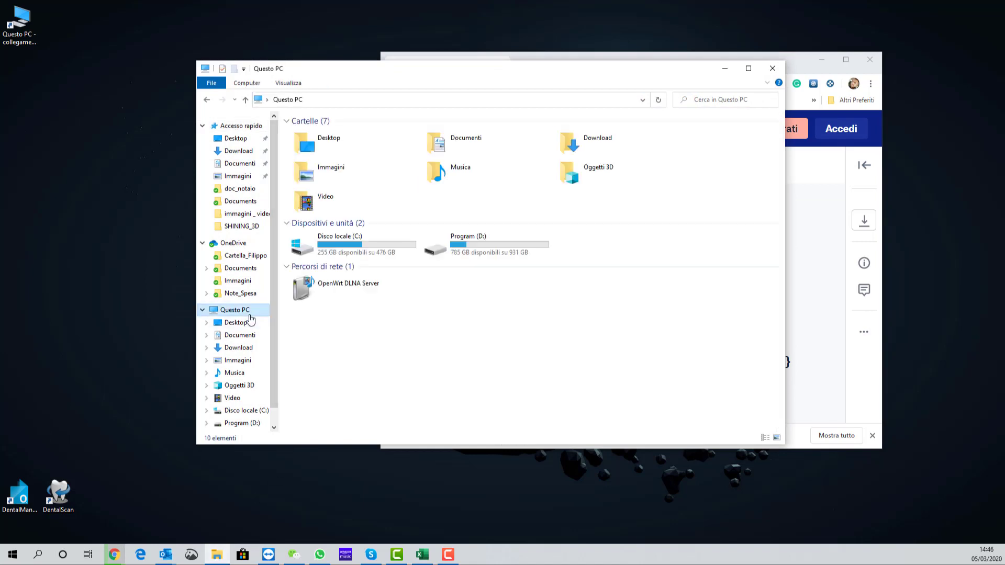
double_click(368, 251)
Copy and paste the Shining3D folder on C: to create the Shining3D - Copia backup
left_click(402, 308)
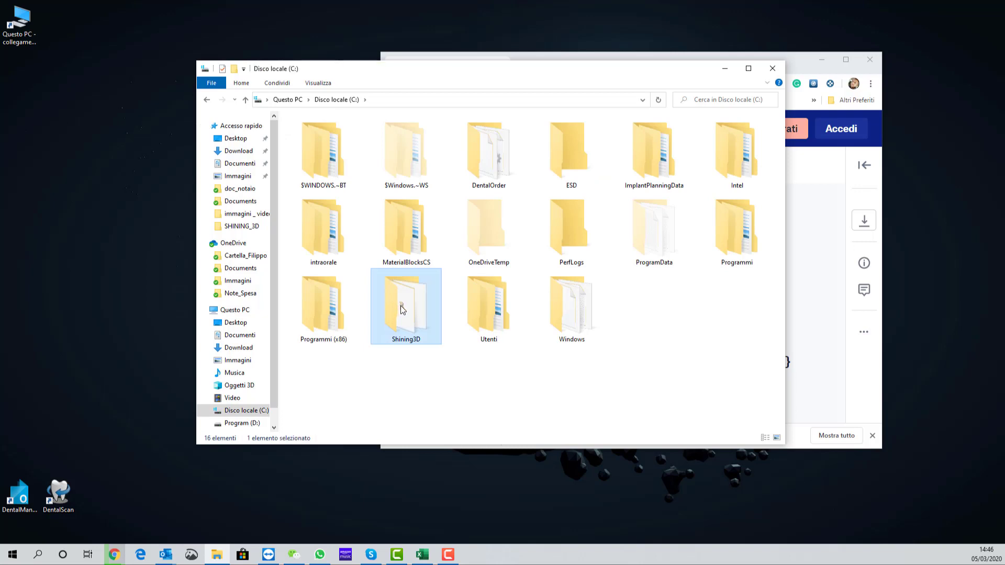
right_click(402, 309)
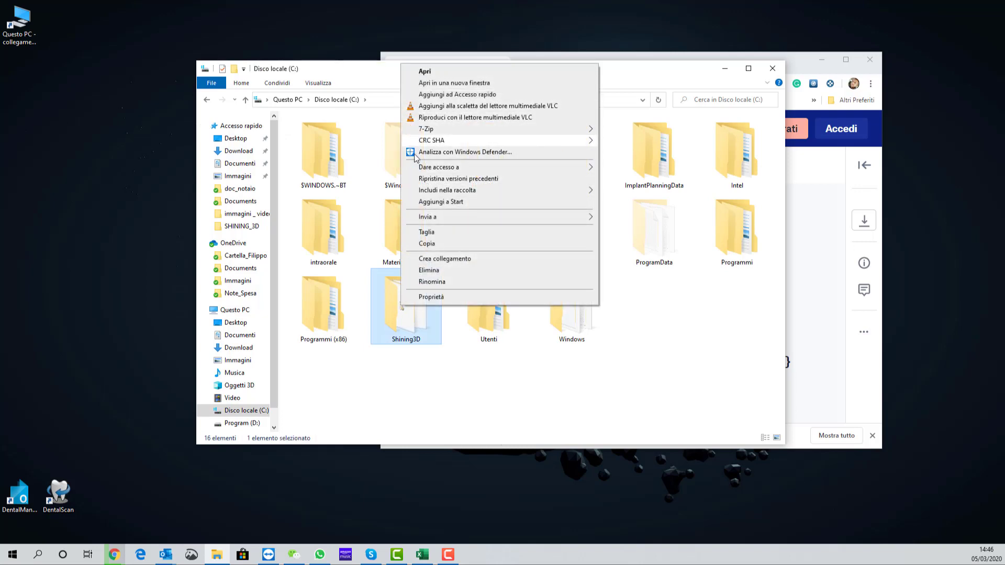
left_click(444, 245)
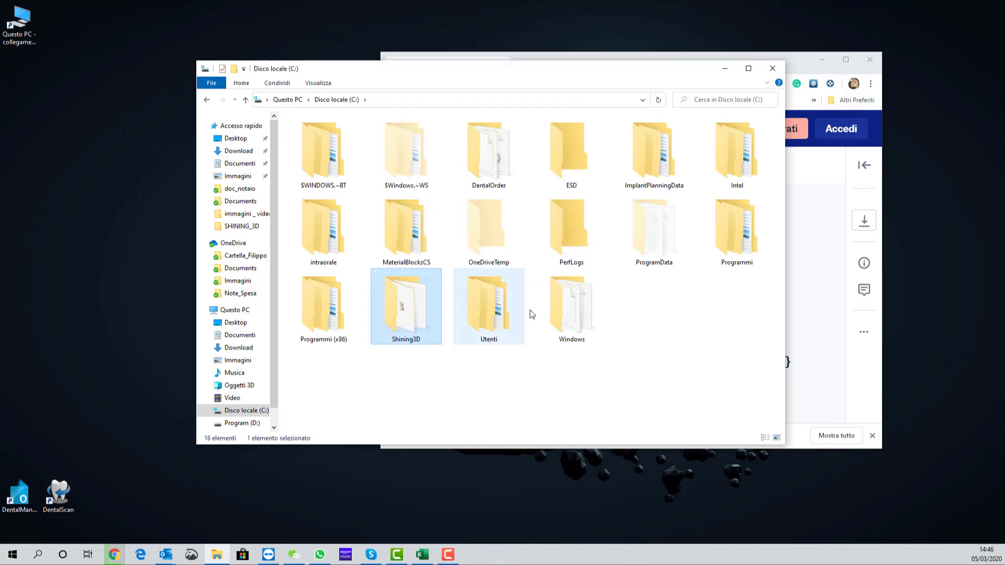
right_click(654, 361)
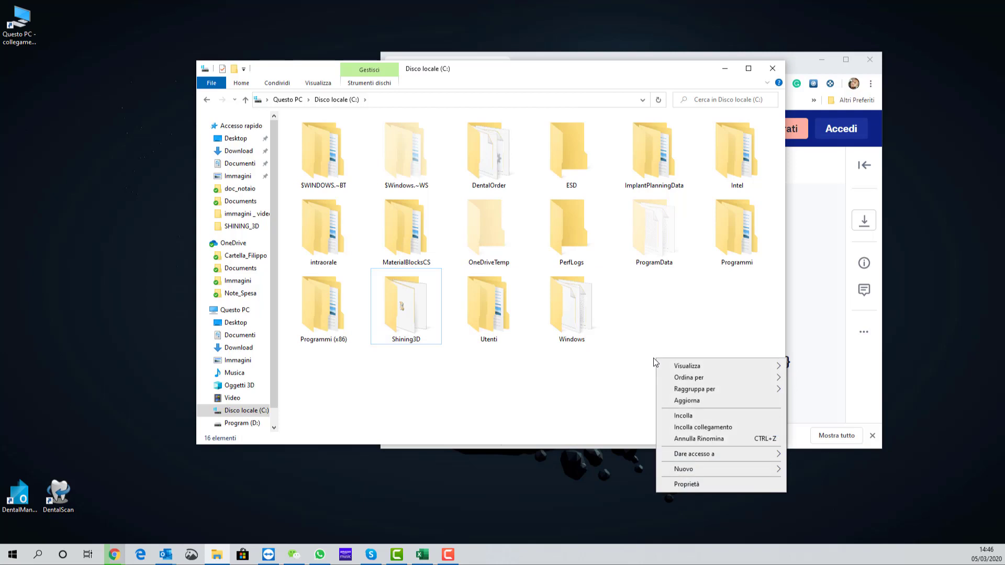
left_click(690, 416)
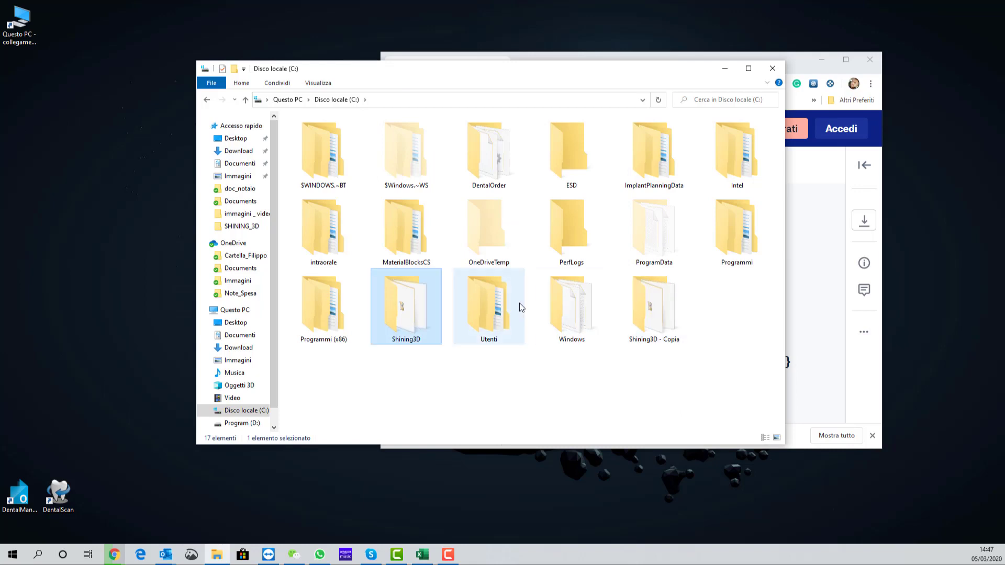
left_click(413, 306)
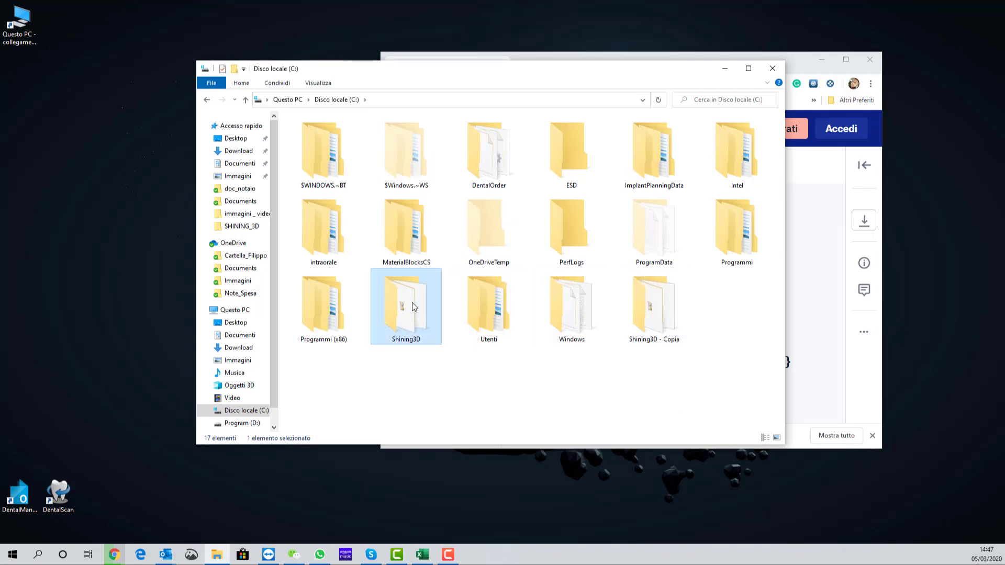
left_click(657, 317)
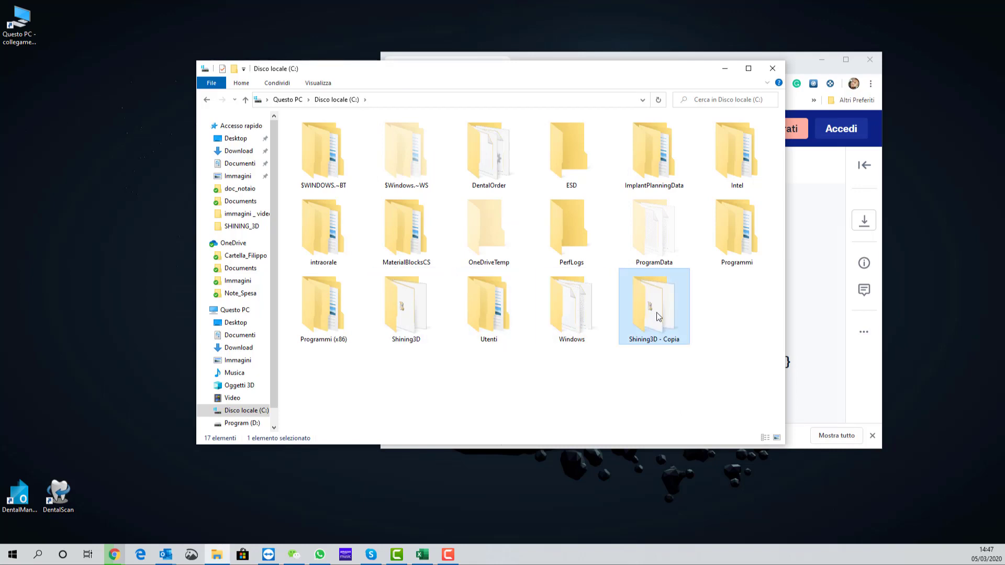
left_click(797, 70)
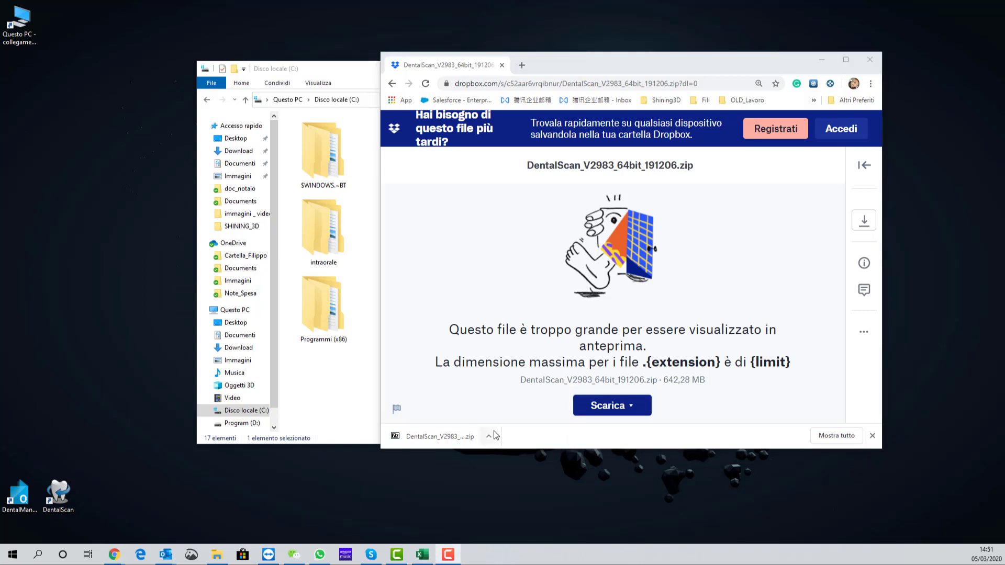
Move the downloaded DentalScan_V2983_64bit_191206 zip from the Download folder onto the desktop
left_click(488, 436)
left_click(507, 484)
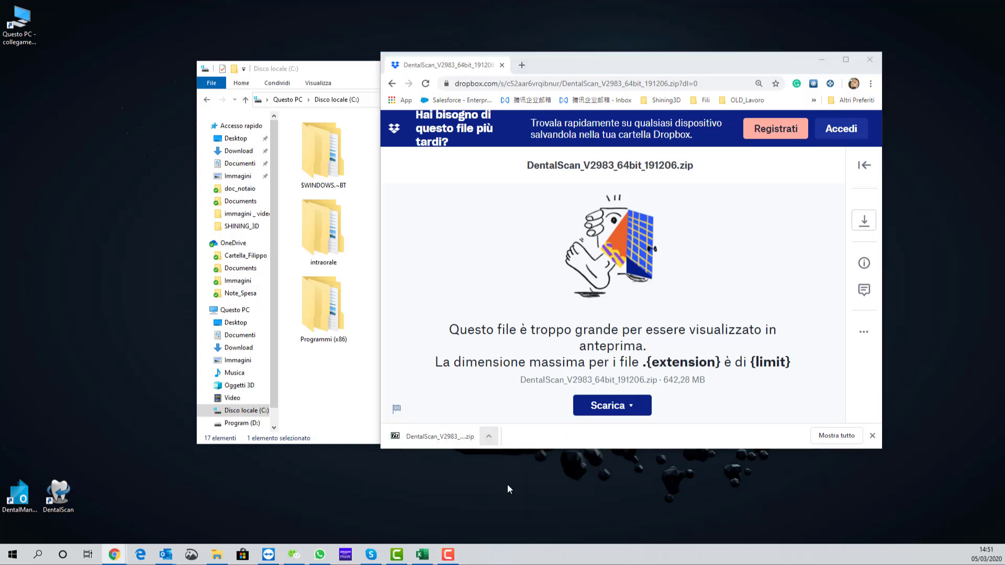
left_click_drag(359, 159, 136, 150)
Close the Download folder, browser and local disk windows
left_click(786, 82)
left_click(869, 59)
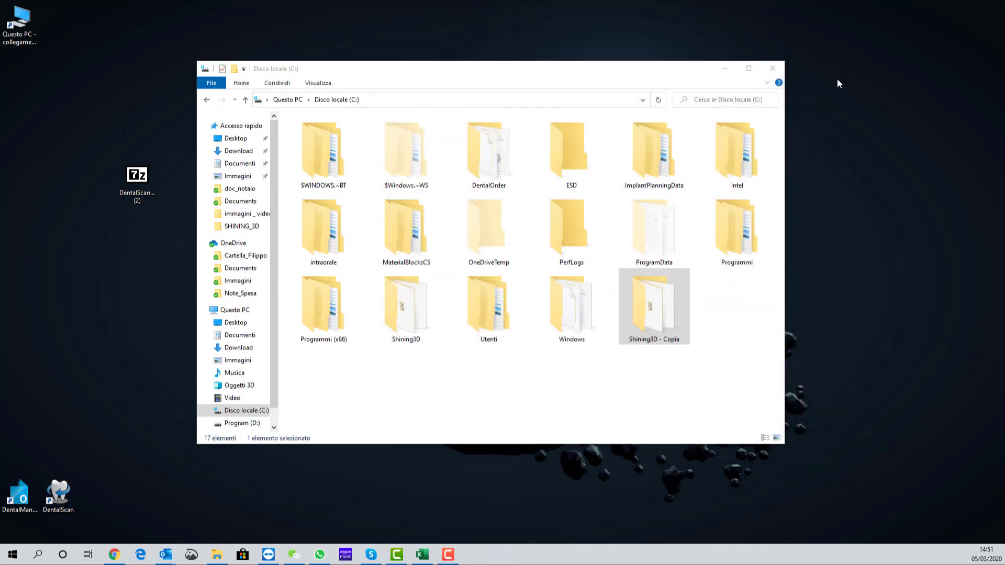
left_click_drag(696, 70, 838, 67)
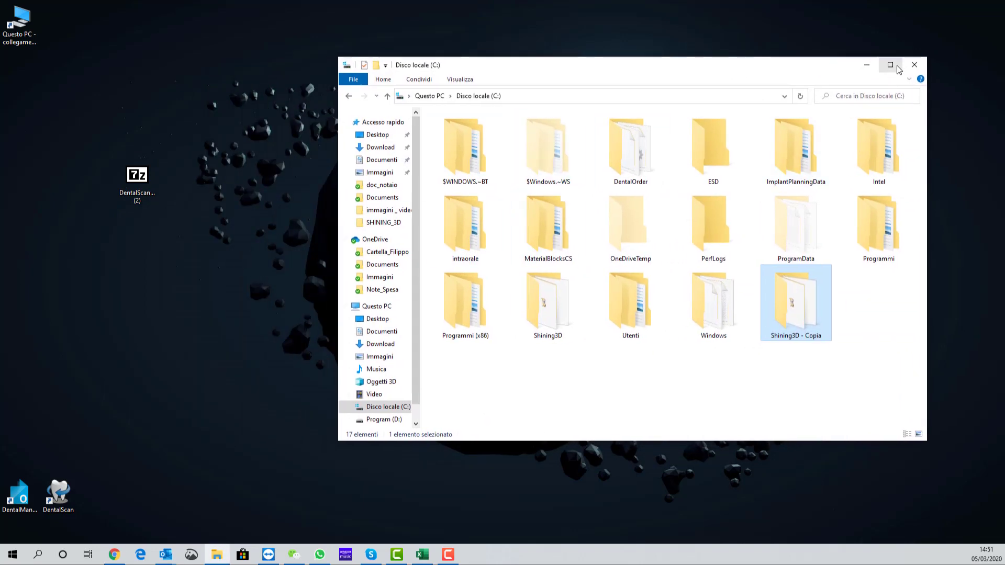
left_click(913, 64)
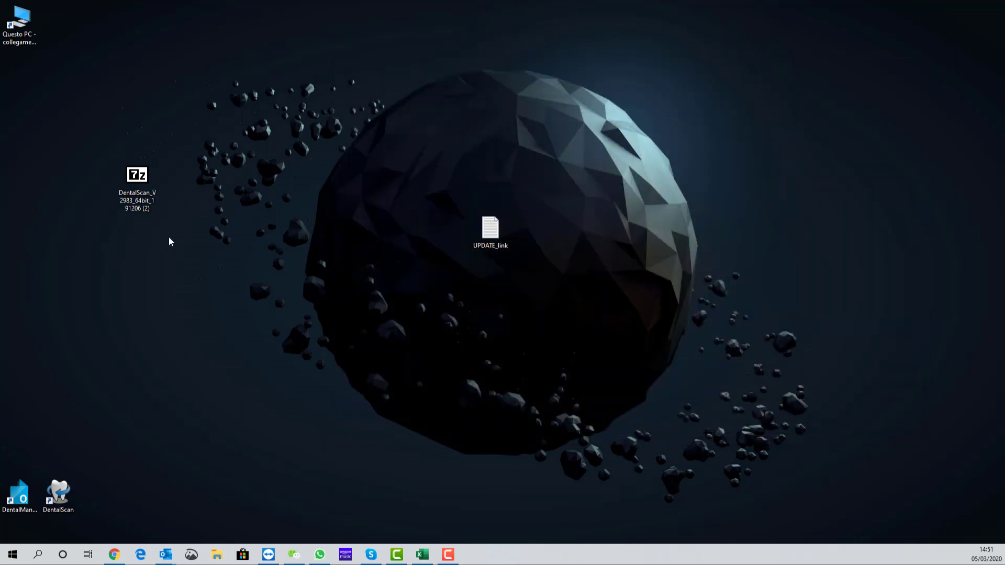
Extract the DentalScan archive onto the desktop with 7-Zip's Estrai qui
right_click(140, 186)
mouse_move(166, 209)
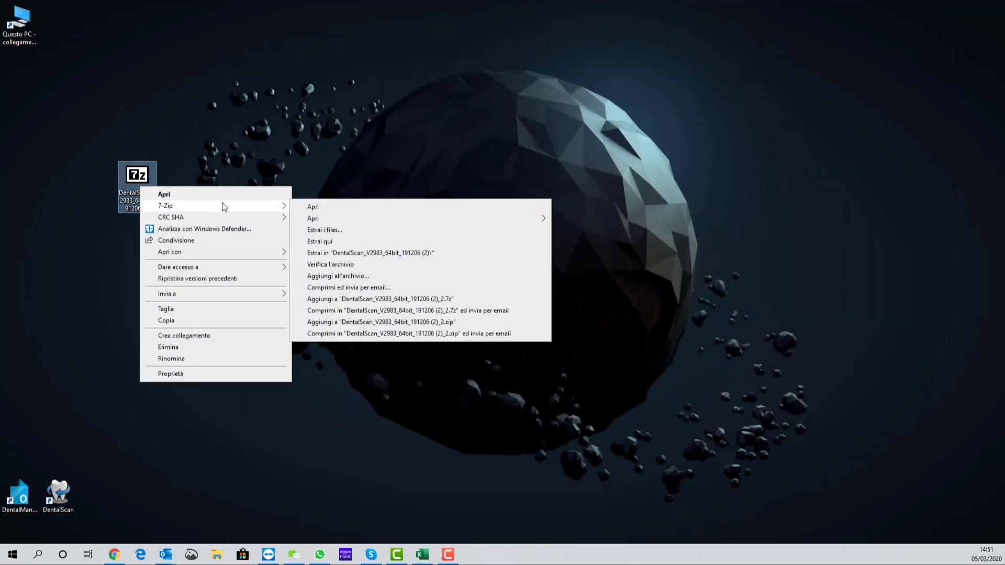
left_click(320, 241)
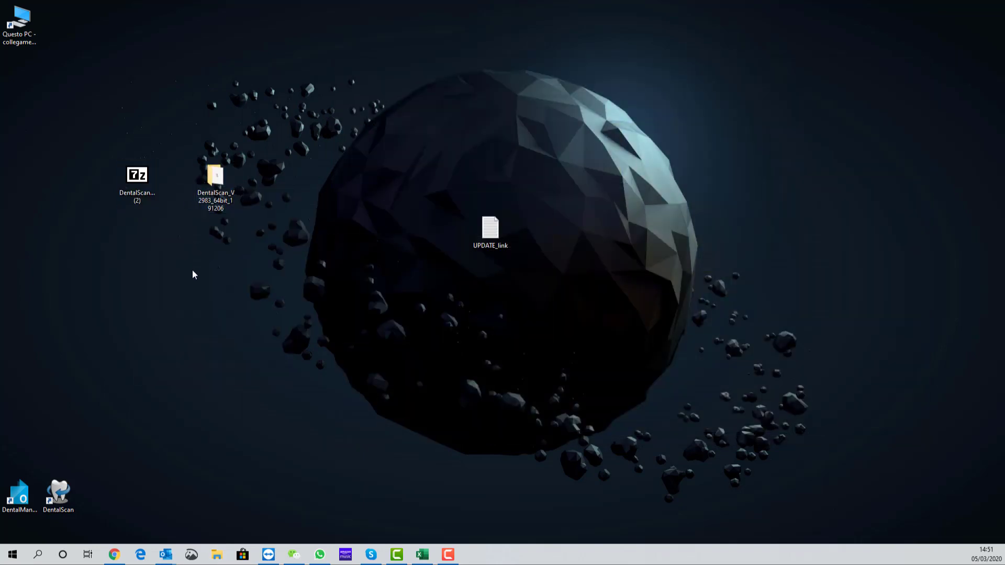
Launch the DentalScan 2.9.8.3 setup exe from the extracted DentalScan_V2983_64bit_191206 folder
double_click(177, 179)
left_click(464, 142)
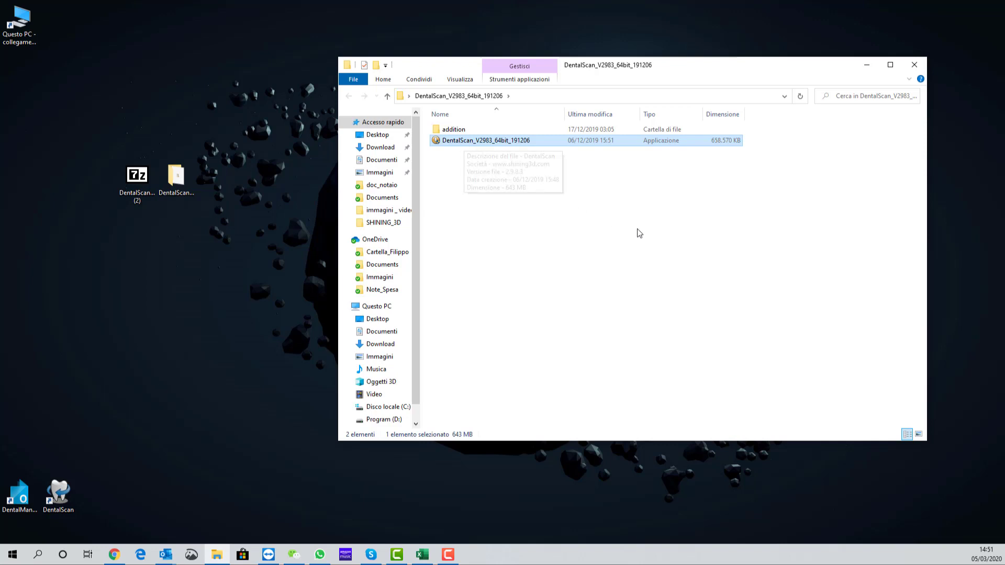
scroll(624, 243, "up", 3, "ctrl")
scroll(620, 254, "up", 2, "ctrl")
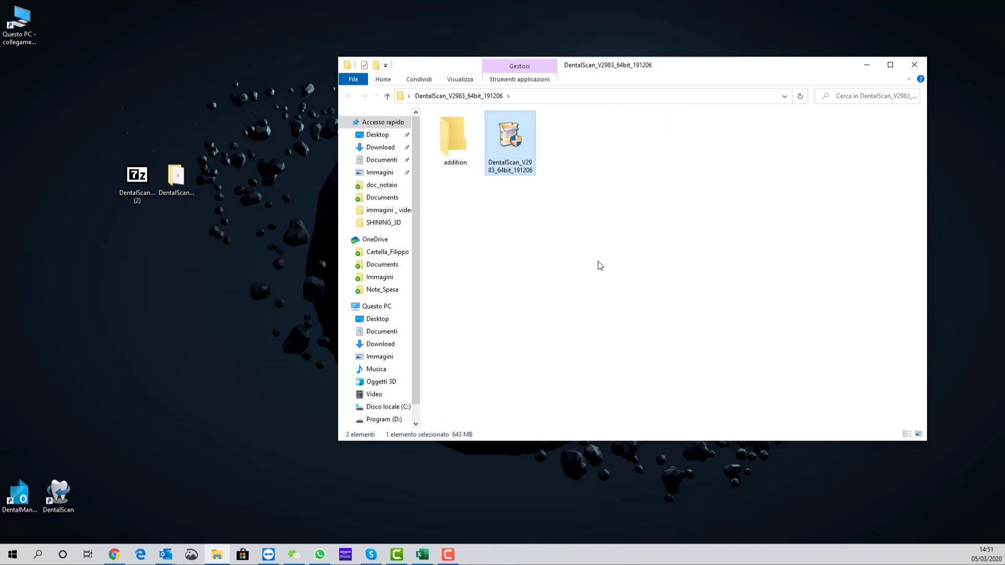
left_click(547, 273)
double_click(535, 166)
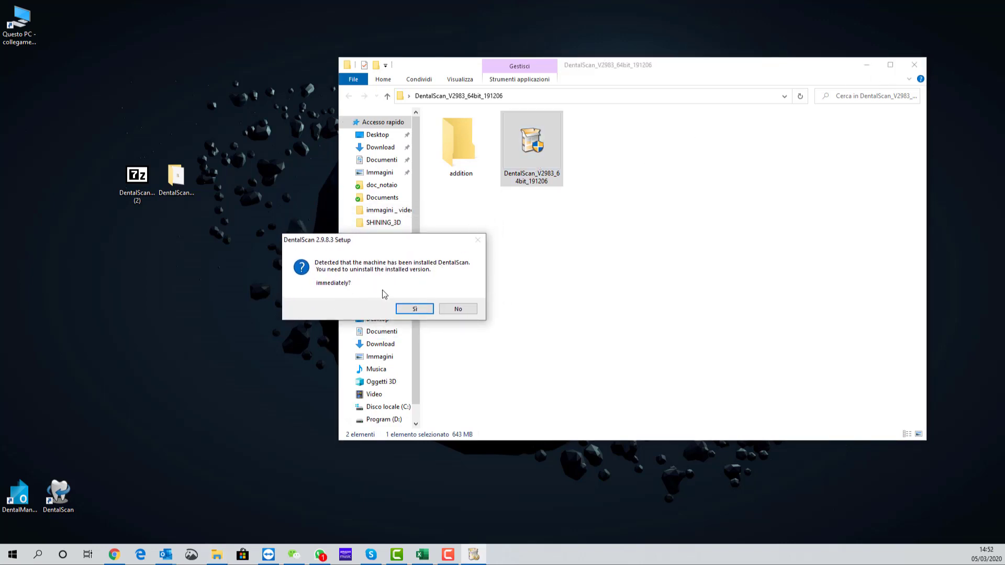
Confirm uninstalling the old DentalScan and remove all its installed features
left_click(413, 309)
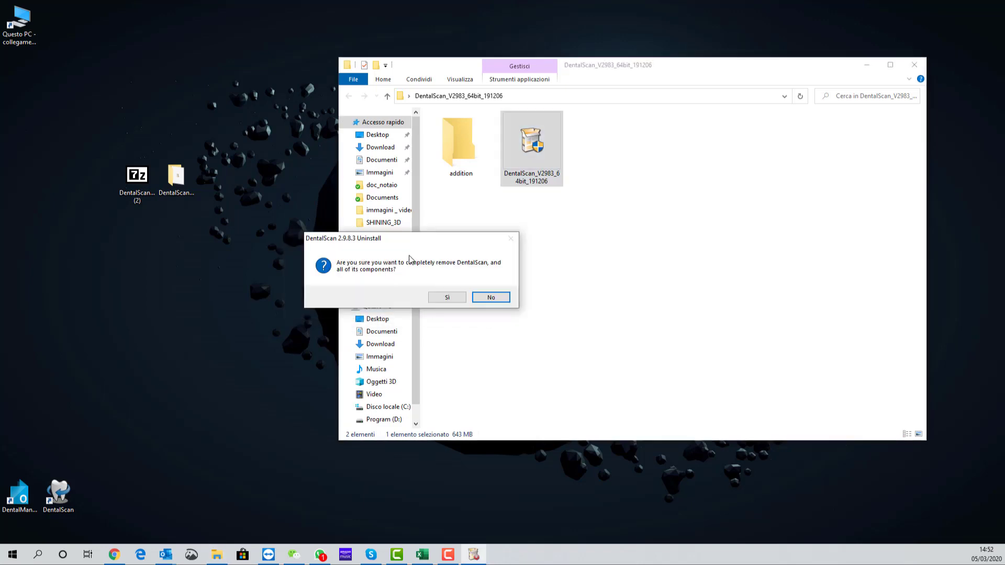
left_click(448, 298)
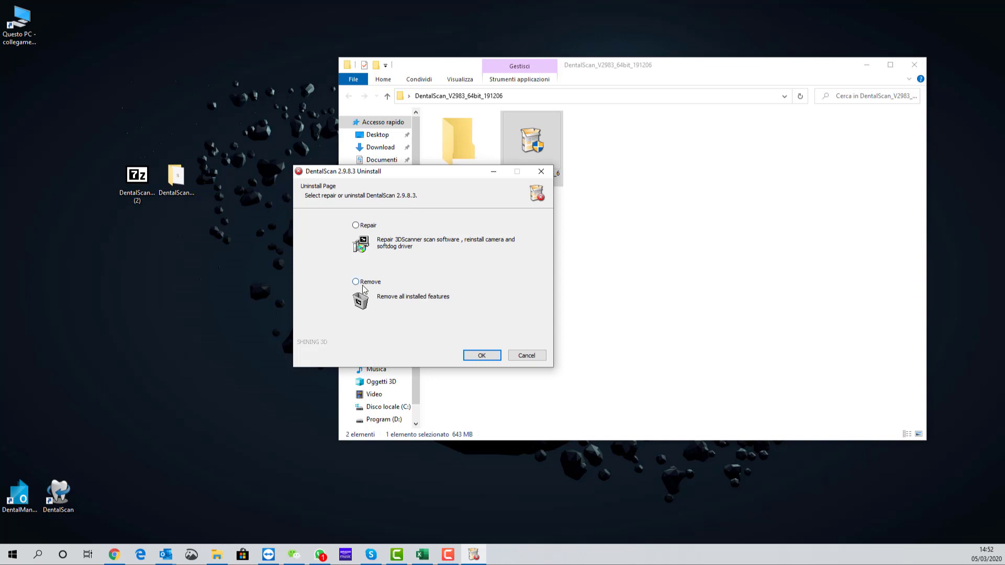
left_click(467, 355)
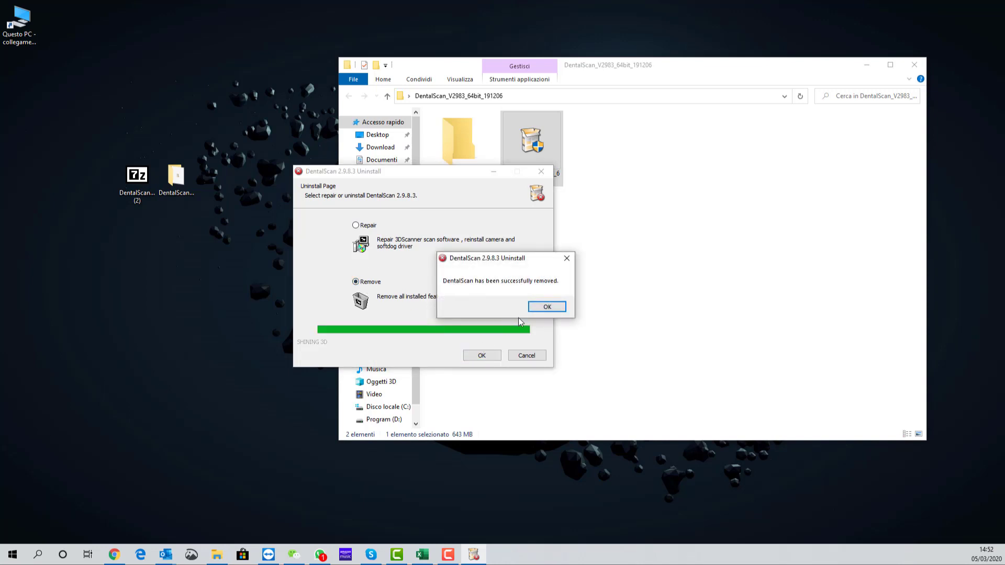
Dismiss the removal notice, accept the licence and select the DS-EXPro scanner type
left_click(547, 307)
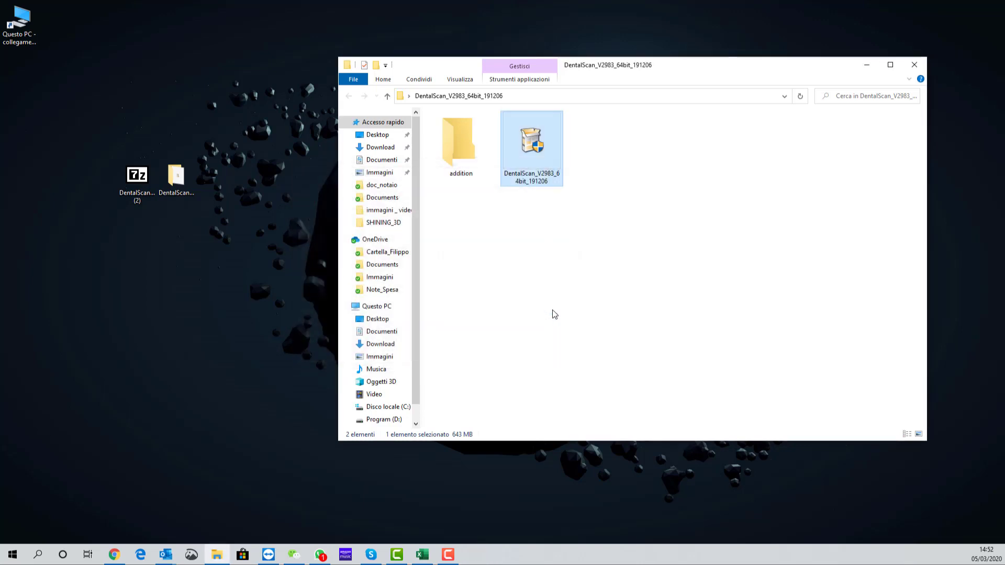
left_click(475, 371)
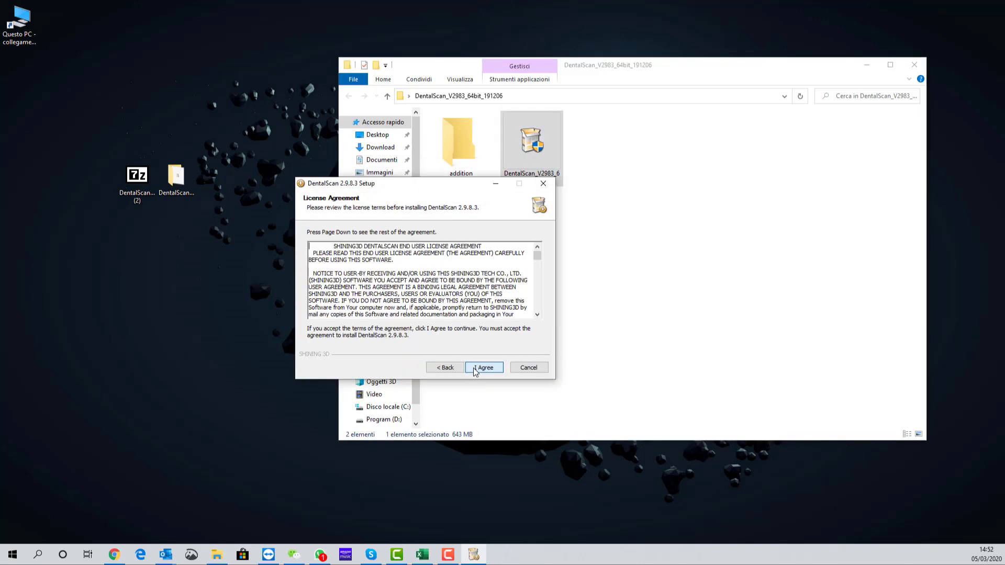
left_click(476, 369)
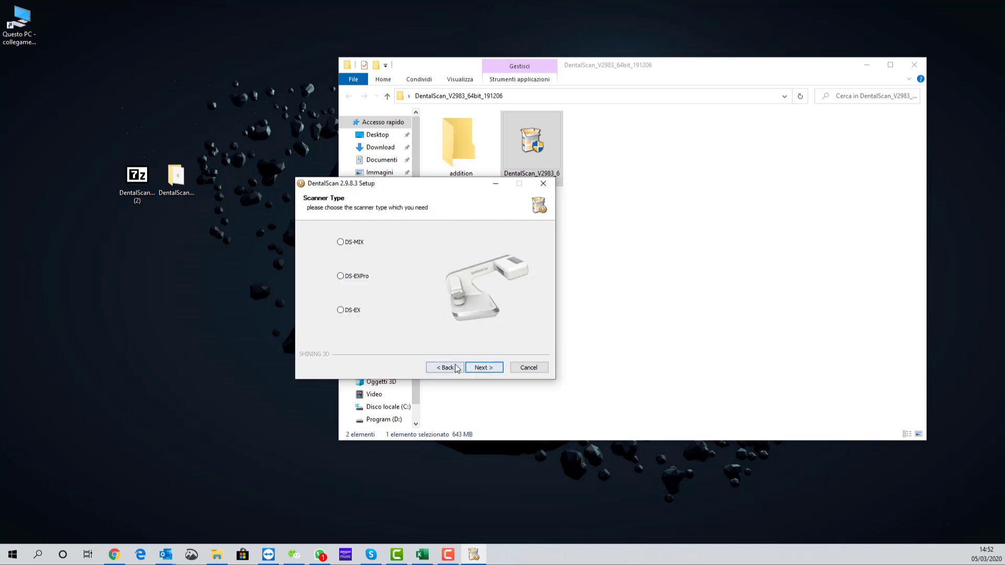
left_click(360, 281)
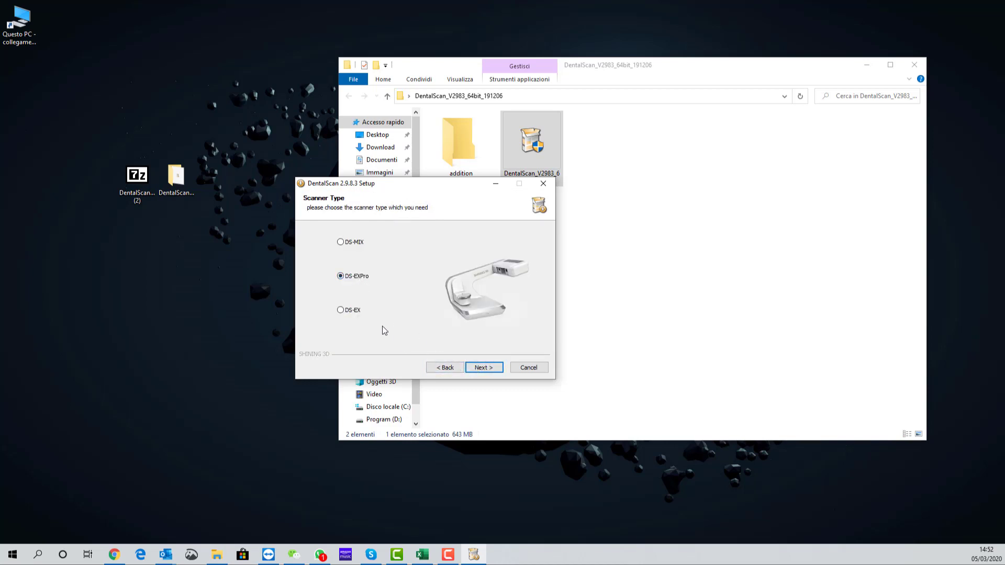
left_click(352, 313)
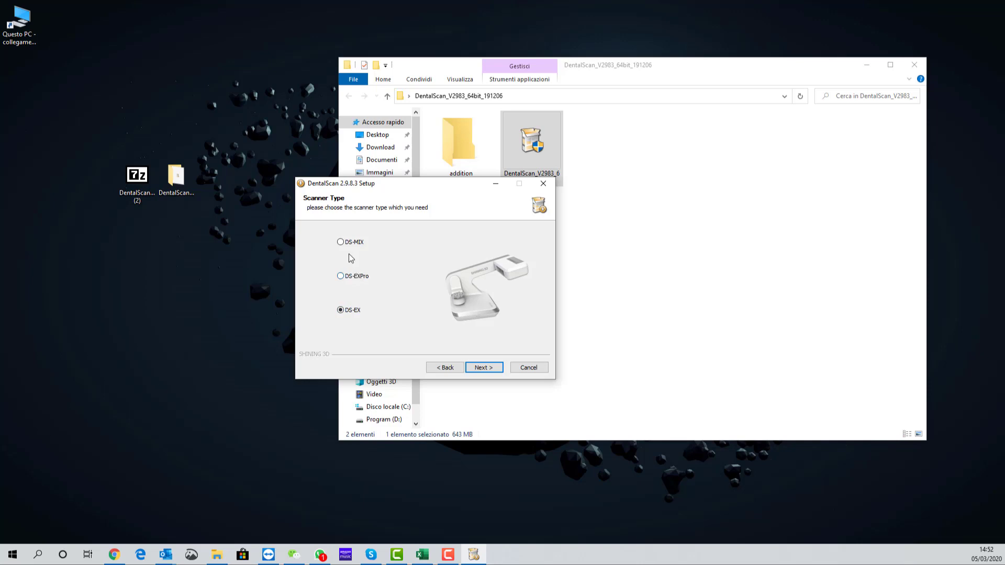
left_click(349, 276)
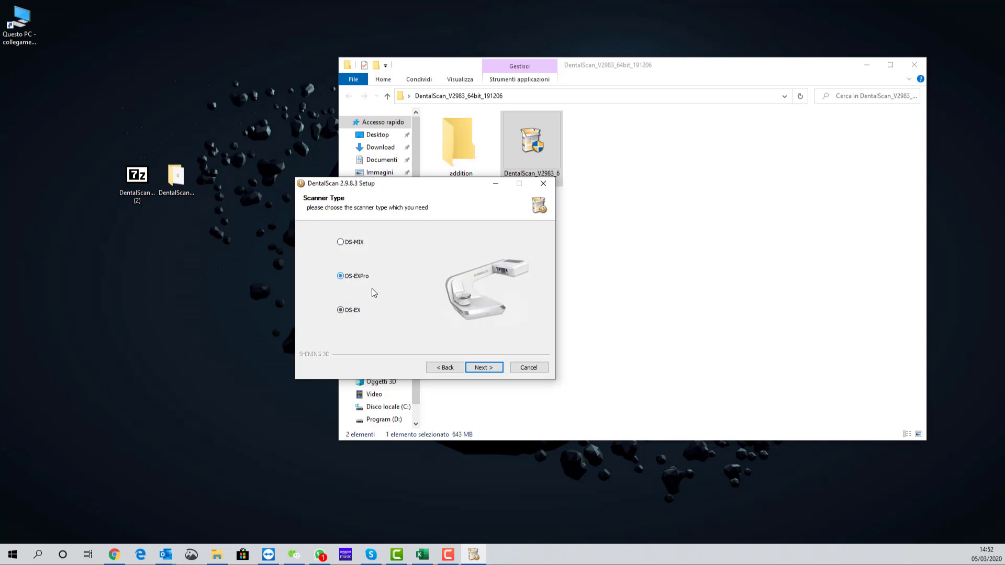
left_click(481, 368)
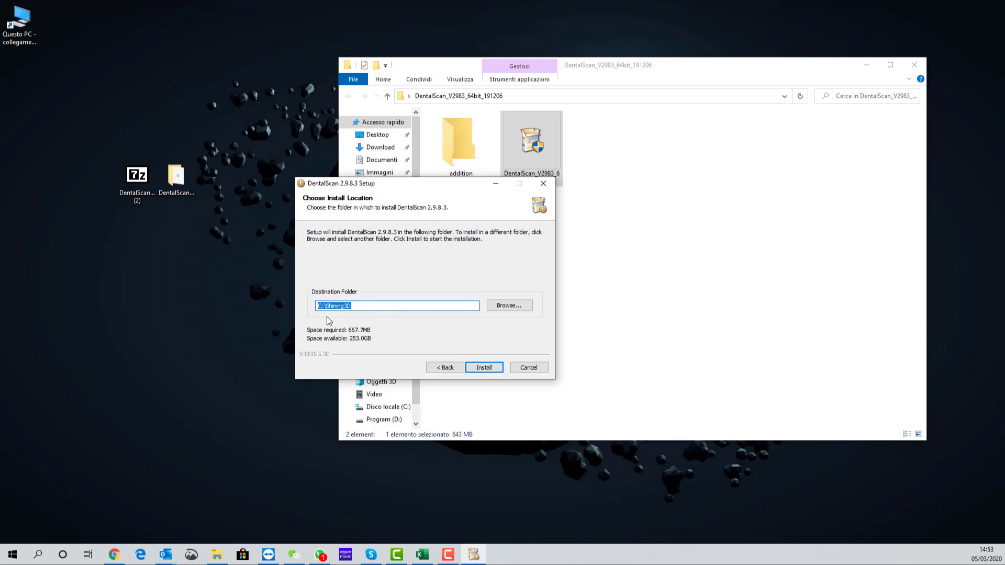
Install DentalScan into C:\Shining3D, accept the privacy policy and finish with the ExoCAD activator launching
left_click(481, 368)
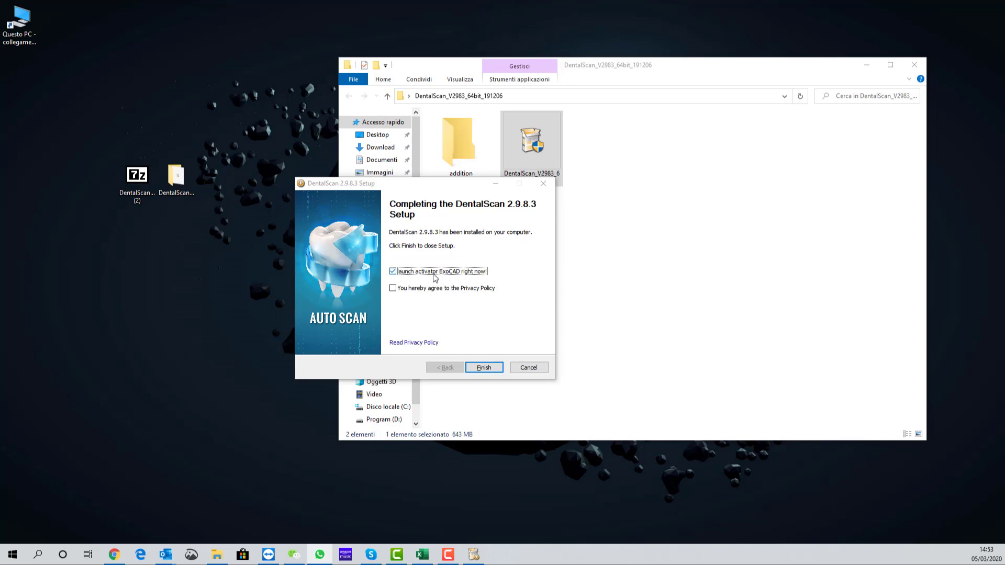
left_click(422, 289)
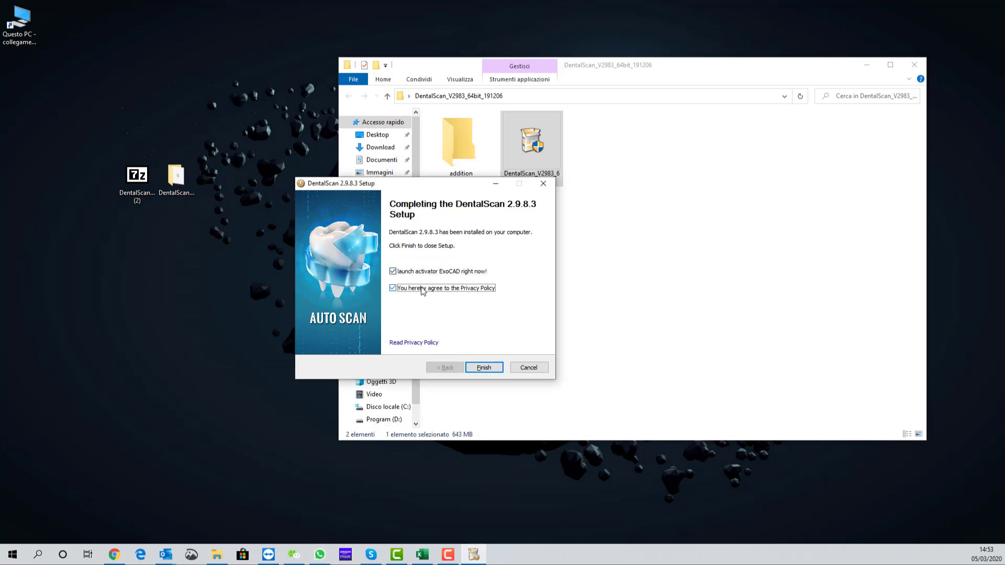
left_click(482, 369)
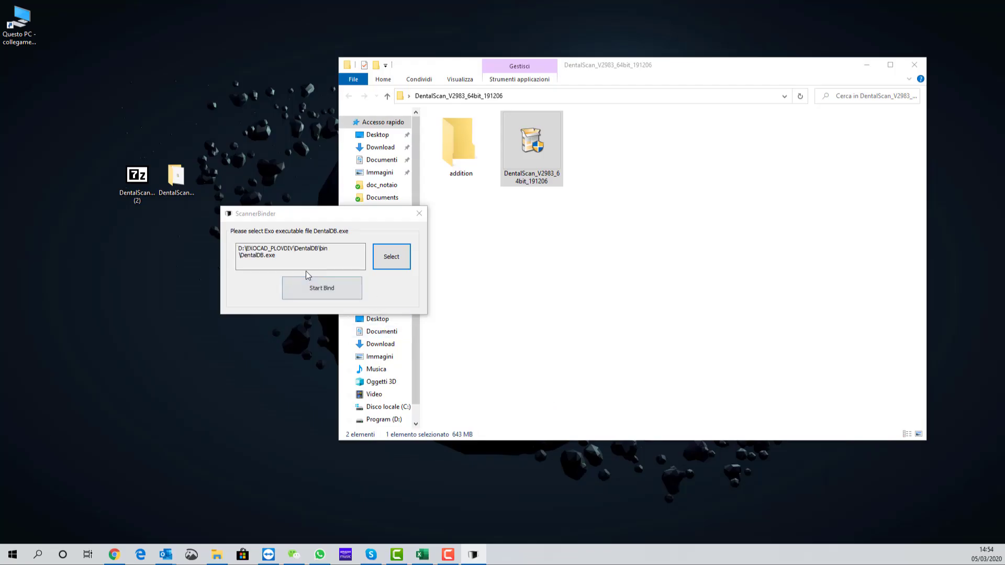
Bind the scanner to D:\EXOCAD_PLOVDIV\DentalDB\bin\DentalDB.exe, dismiss the success message and close ScannerBinder
left_click(317, 289)
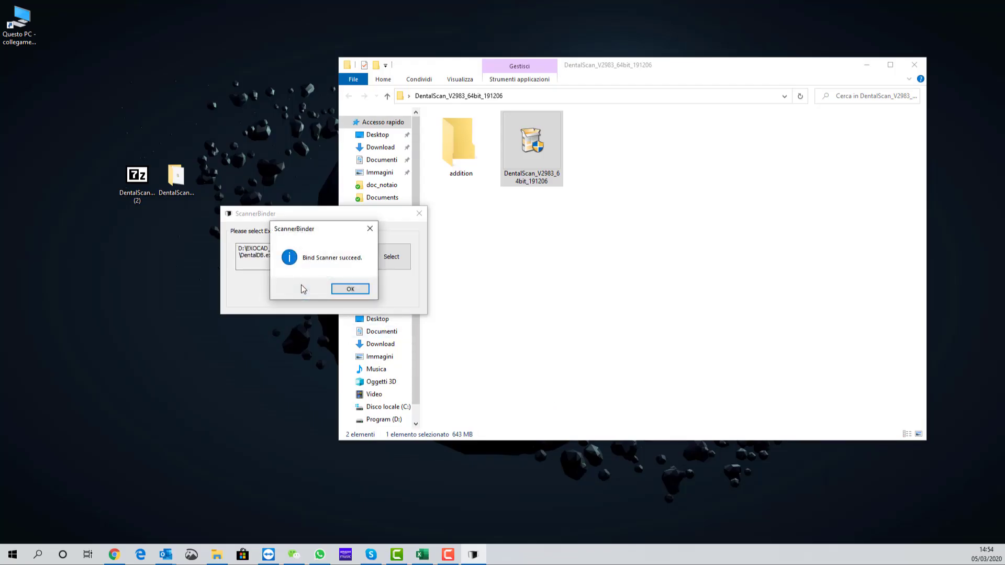
left_click(348, 289)
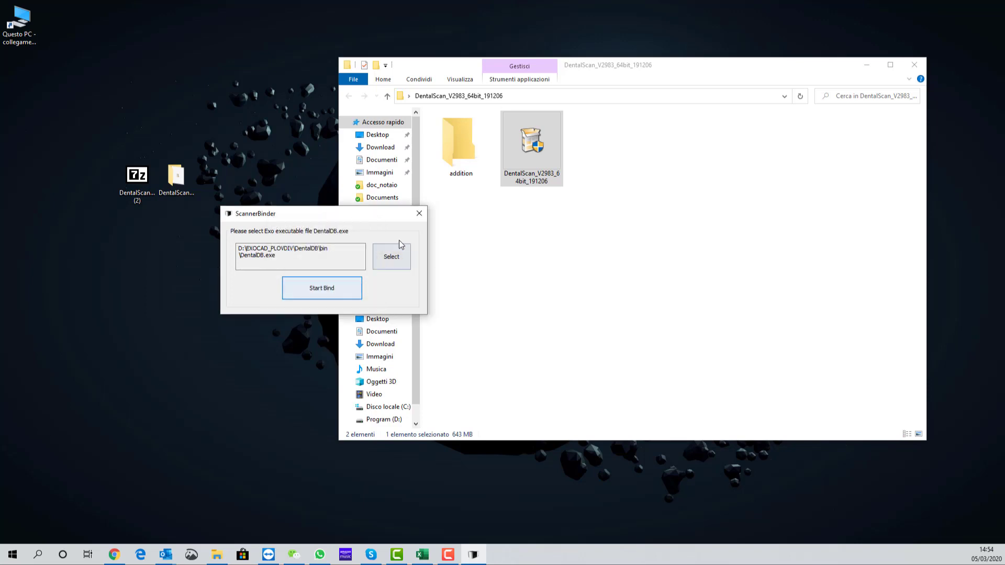
left_click(415, 219)
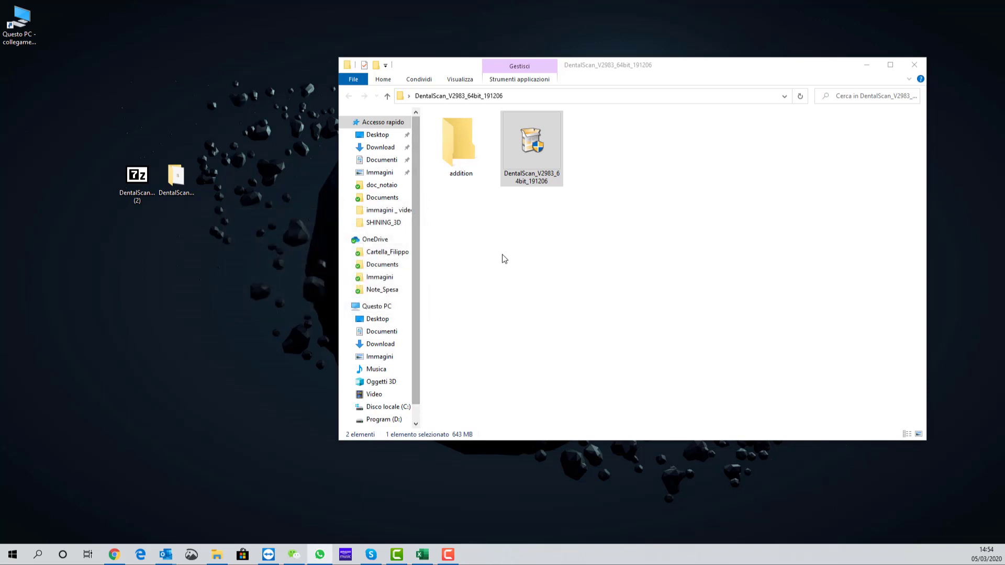
Open the backup folder C:\Shining3D - Copia\DentalScan\Bin\encodeplane
left_click(611, 194)
left_click(914, 64)
double_click(19, 24)
double_click(486, 248)
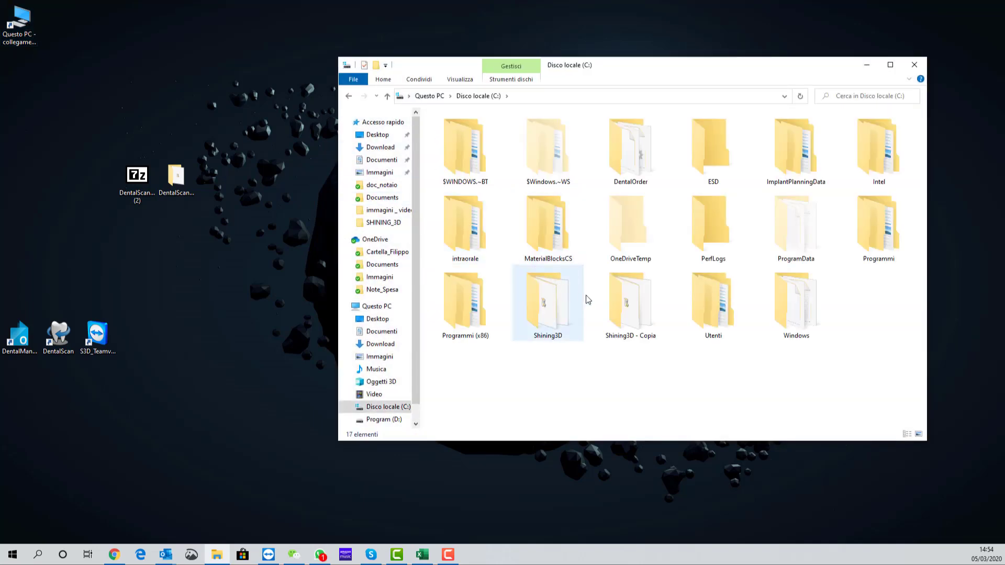
double_click(632, 305)
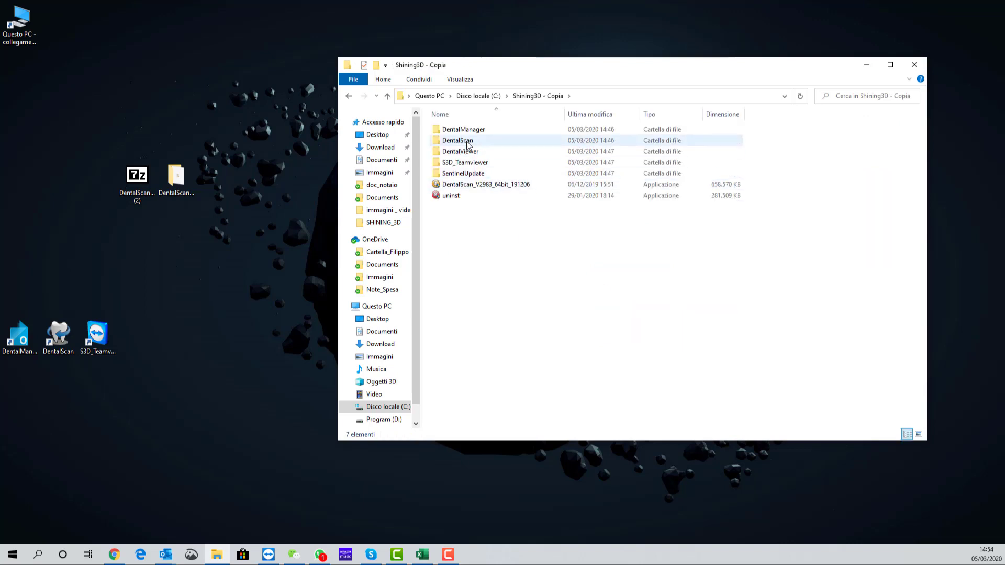
scroll(510, 236, "up", 4, "ctrl")
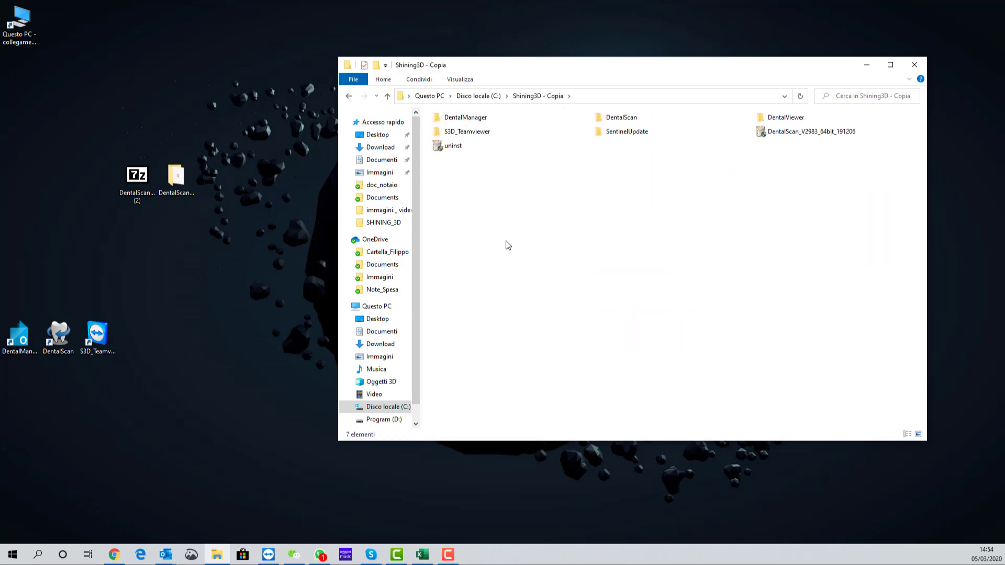
scroll(497, 264, "up", 1, "ctrl")
double_click(568, 175)
left_click(492, 130)
scroll(508, 278, "up", 3, "ctrl")
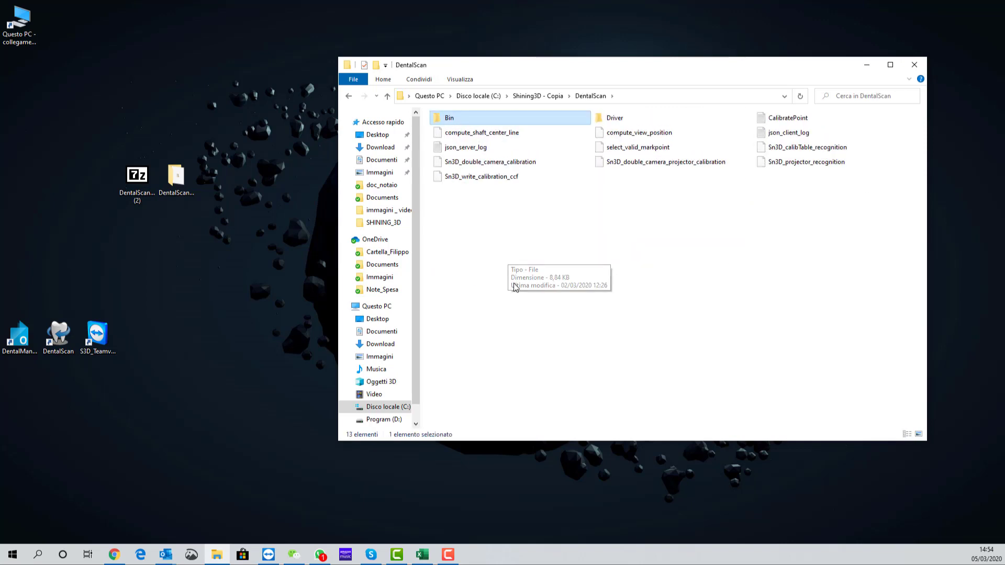
scroll(509, 277, "up", 2, "ctrl")
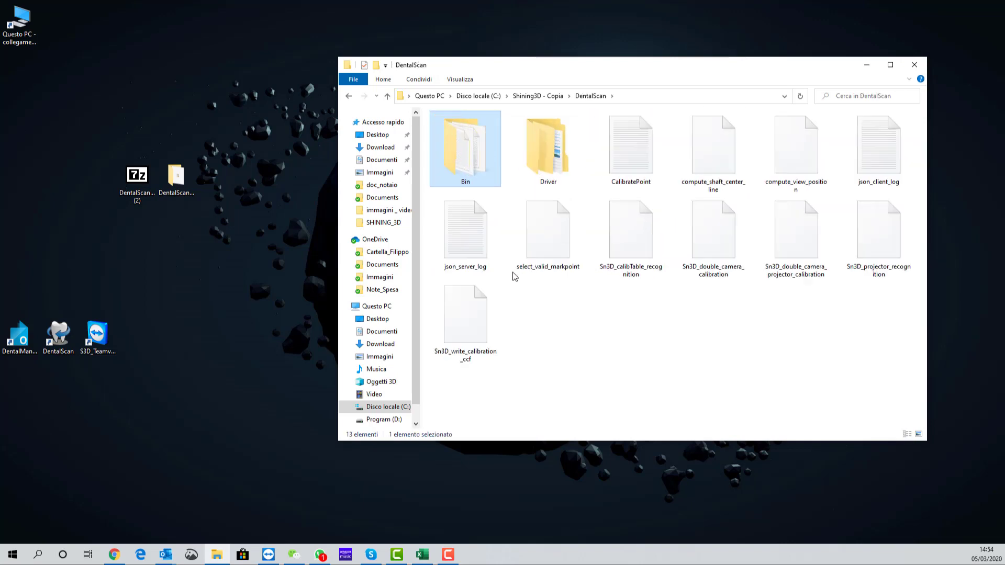
double_click(485, 167)
left_click(467, 187)
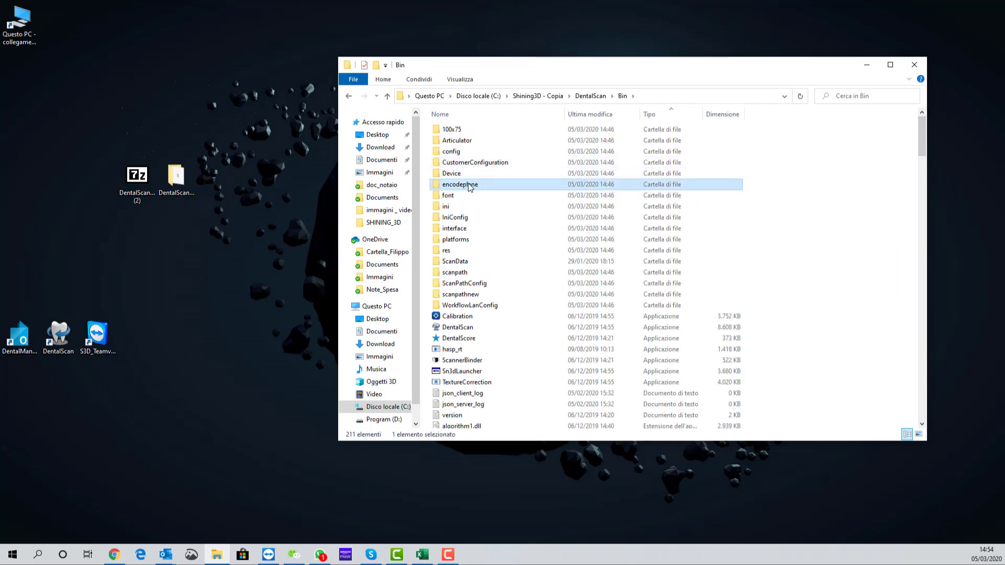
scroll(497, 220, "up", 3, "ctrl")
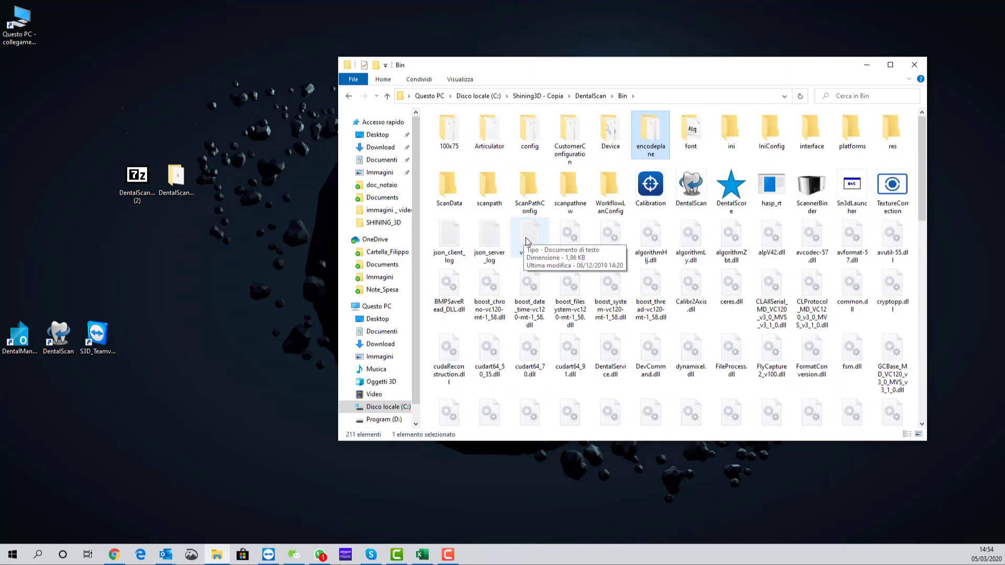
scroll(527, 242, "up", 1, "ctrl")
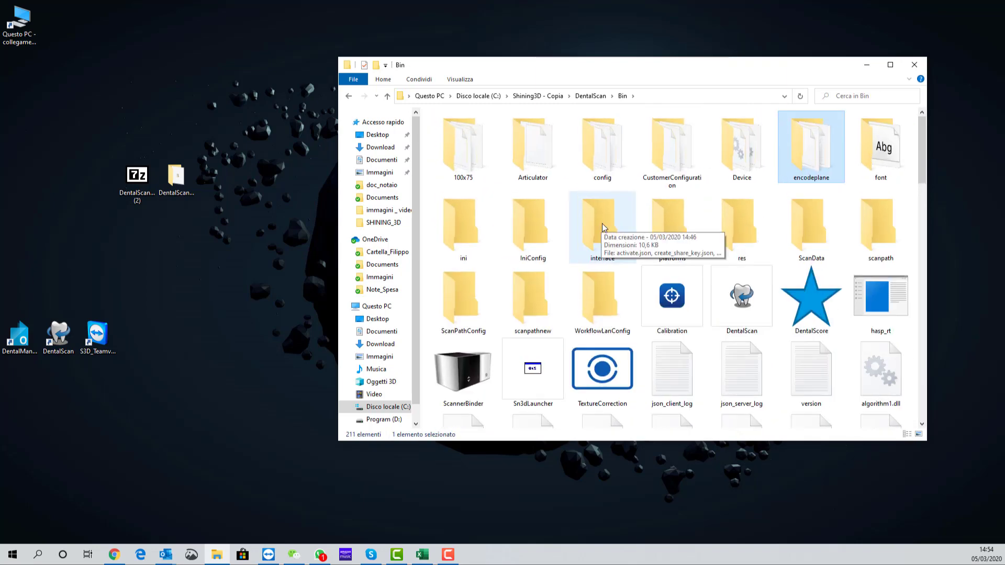
double_click(810, 157)
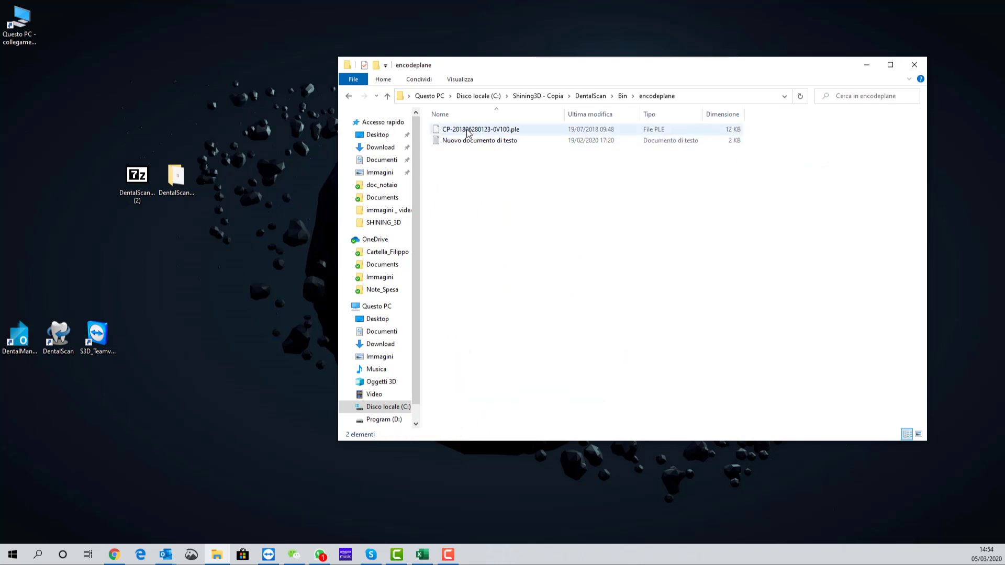
left_click(467, 134)
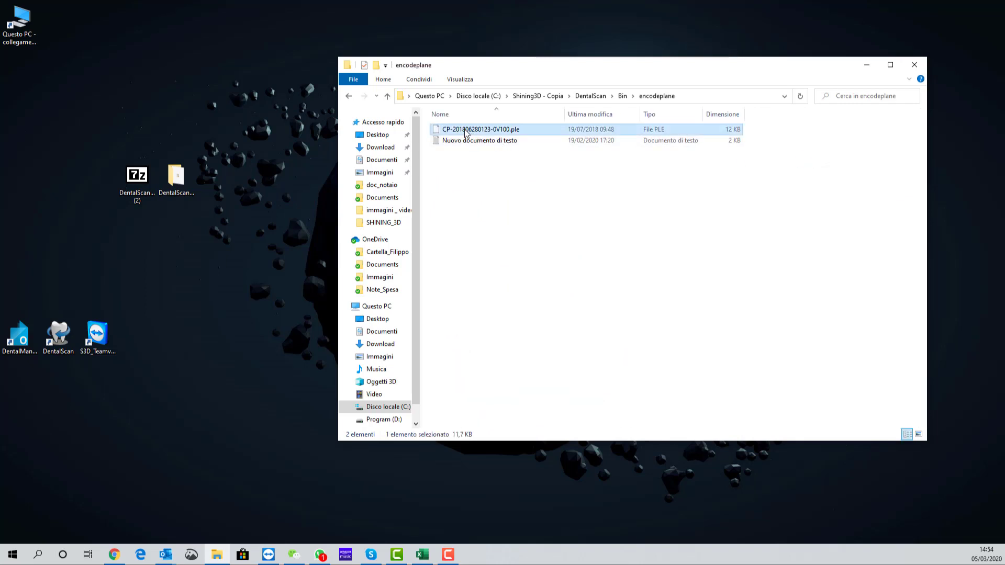
right_click(466, 132)
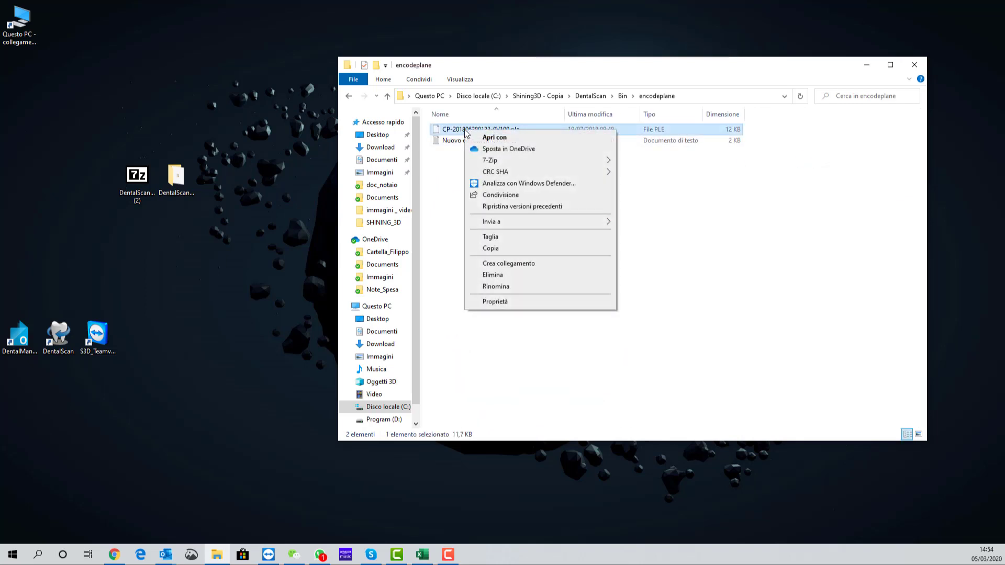
left_click(491, 248)
Paste the .ple file into the empty C:\Shining3D\DentalScan\Bin\encodeplane folder and check it
left_click(487, 99)
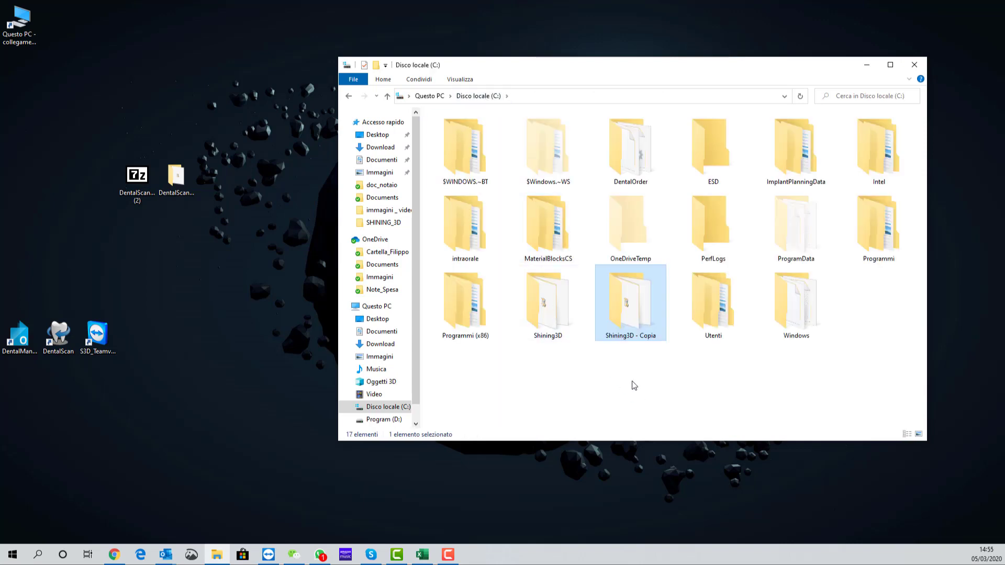
left_click(552, 312)
double_click(548, 309)
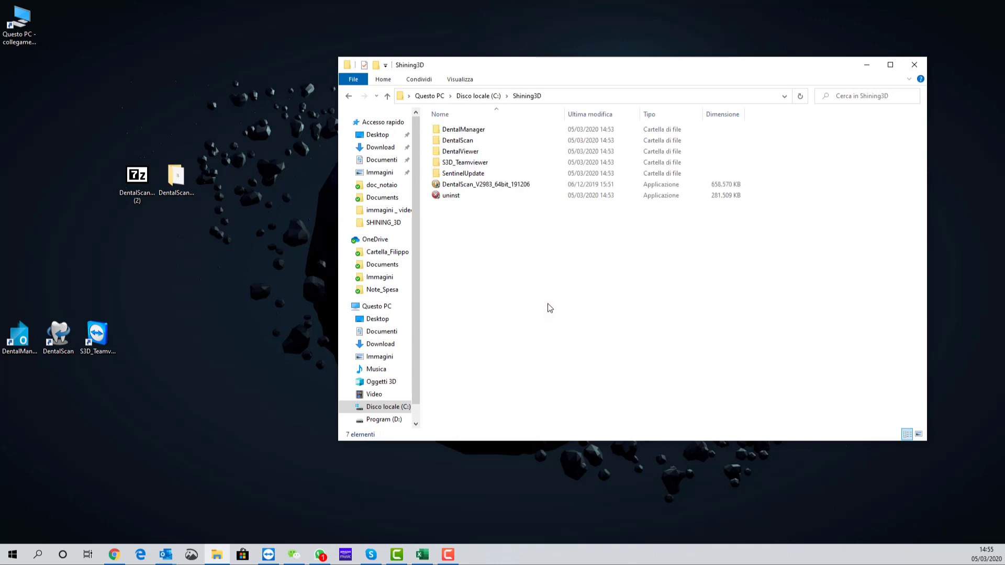
left_click(457, 142)
double_click(456, 142)
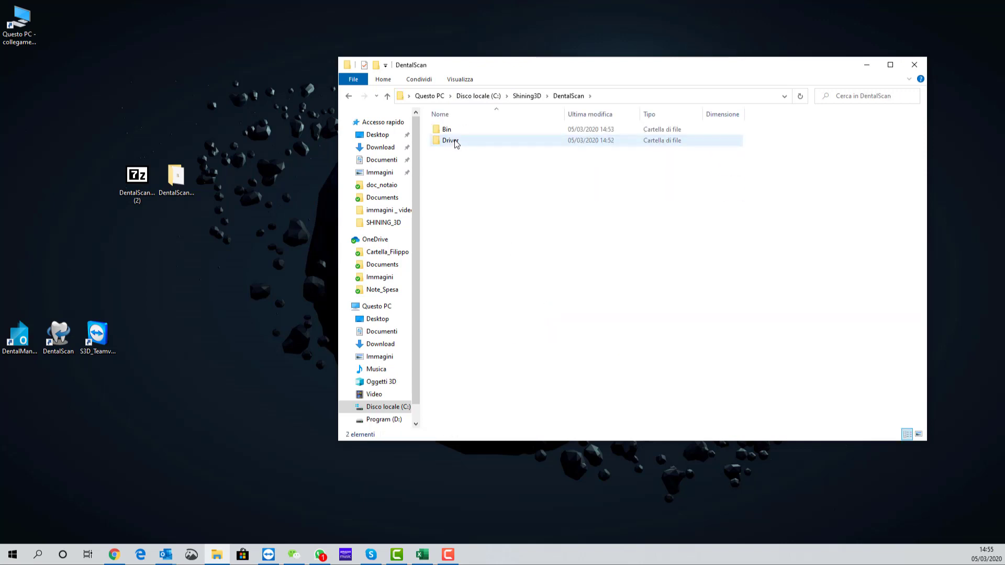
double_click(451, 131)
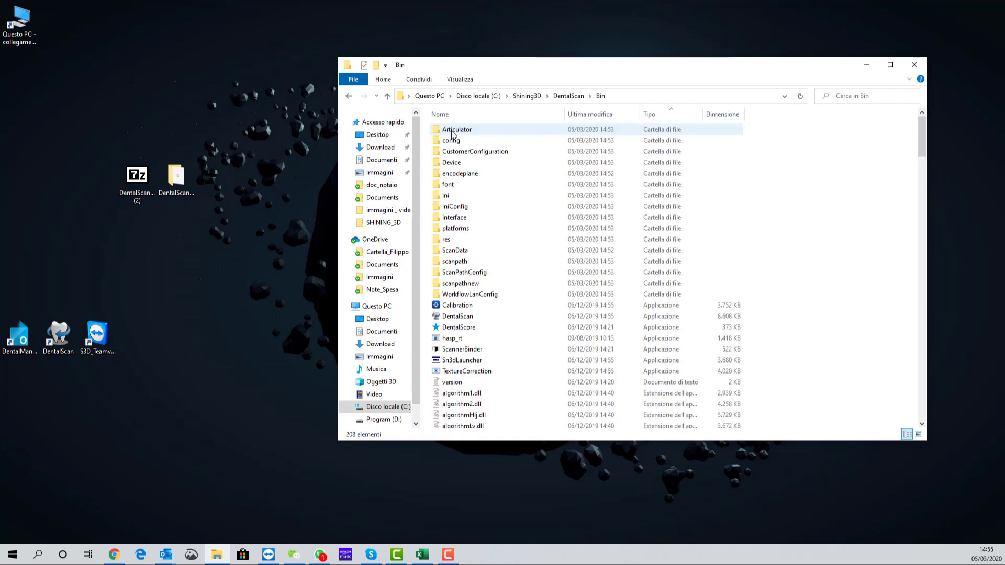
double_click(459, 174)
right_click(522, 186)
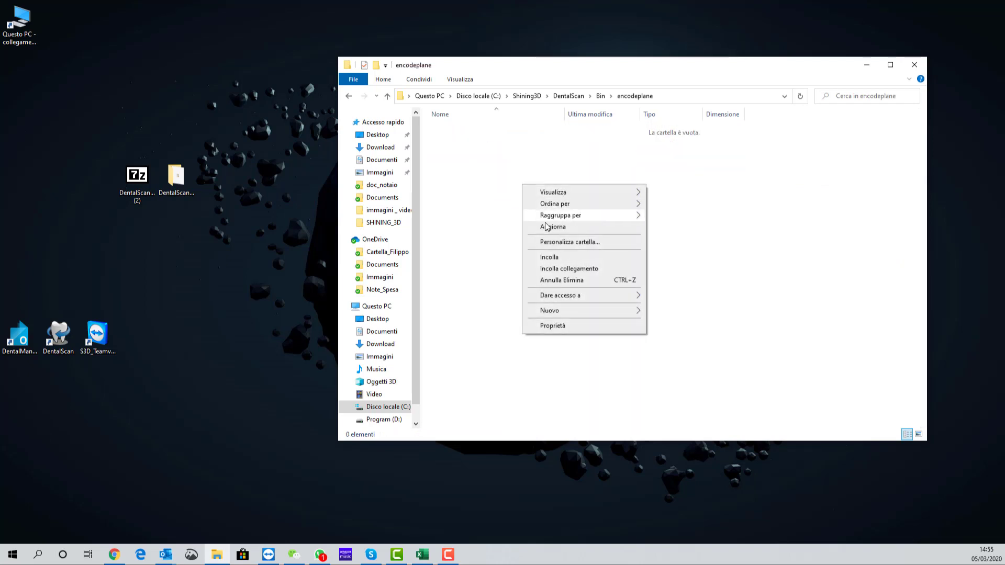
left_click(550, 259)
left_click(506, 188)
left_click(512, 133)
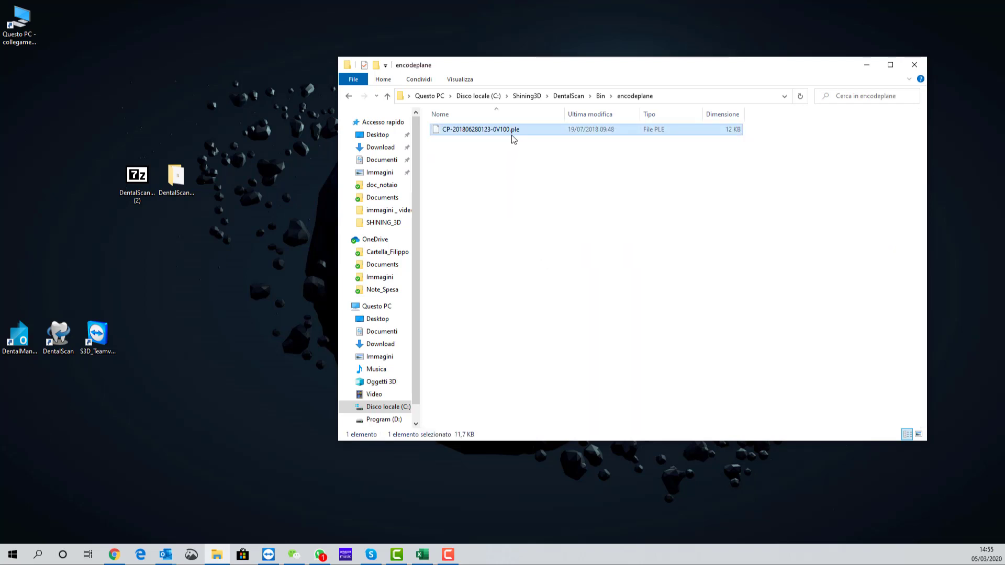
left_click(487, 228)
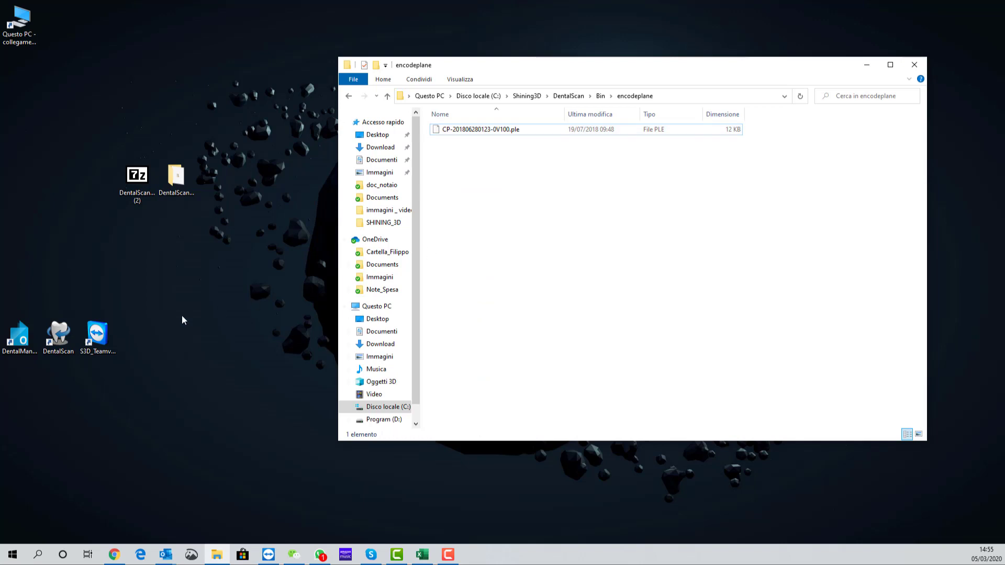
Launch DentalScan from the desktop shortcut and start scanner calibration from the toolbar
left_click(61, 340)
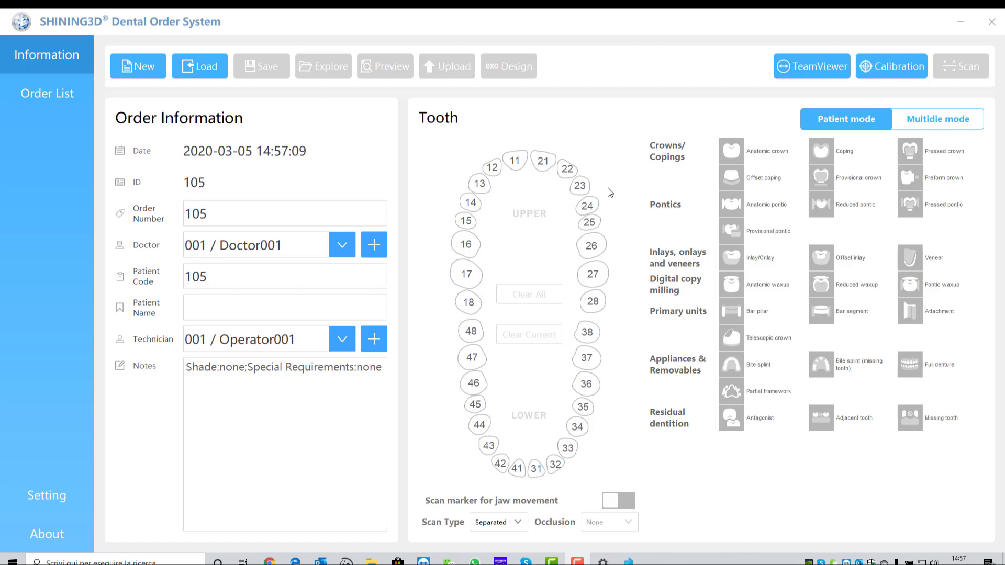
left_click(886, 64)
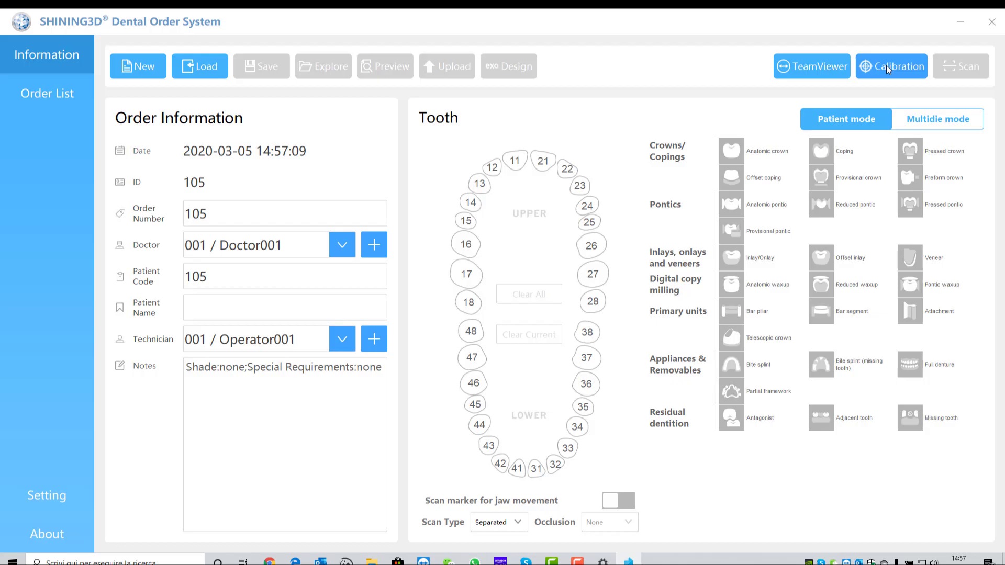